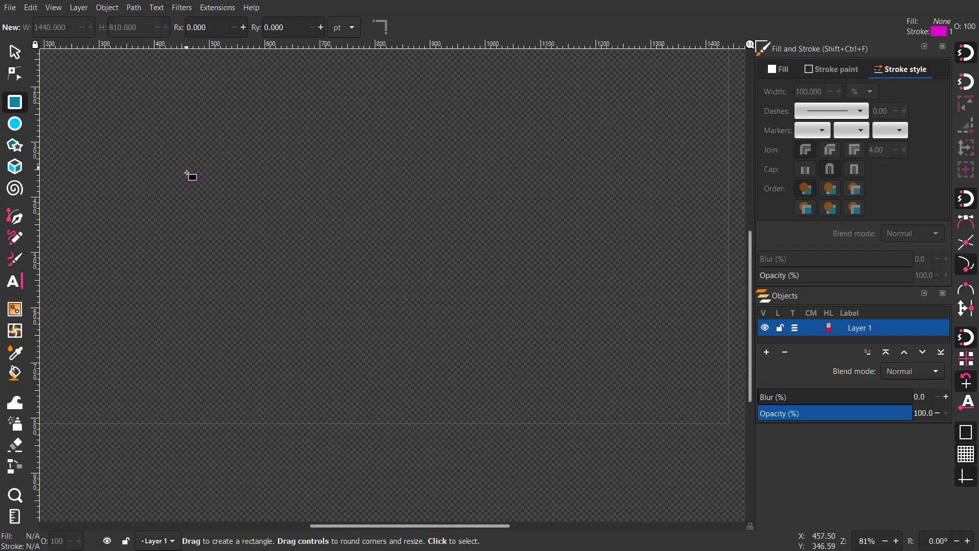
Zoom out and drag a rectangle from the page's top-left corner
scroll(448, 359, down, 1)
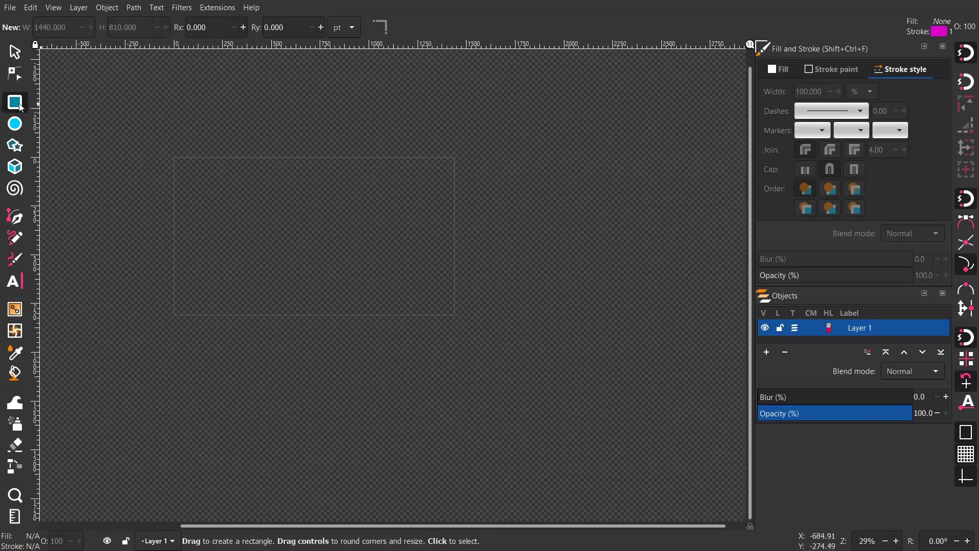
drag(174, 166, 375, 337)
Give the rectangle a near-black flat fill and remove its outline
click(780, 70)
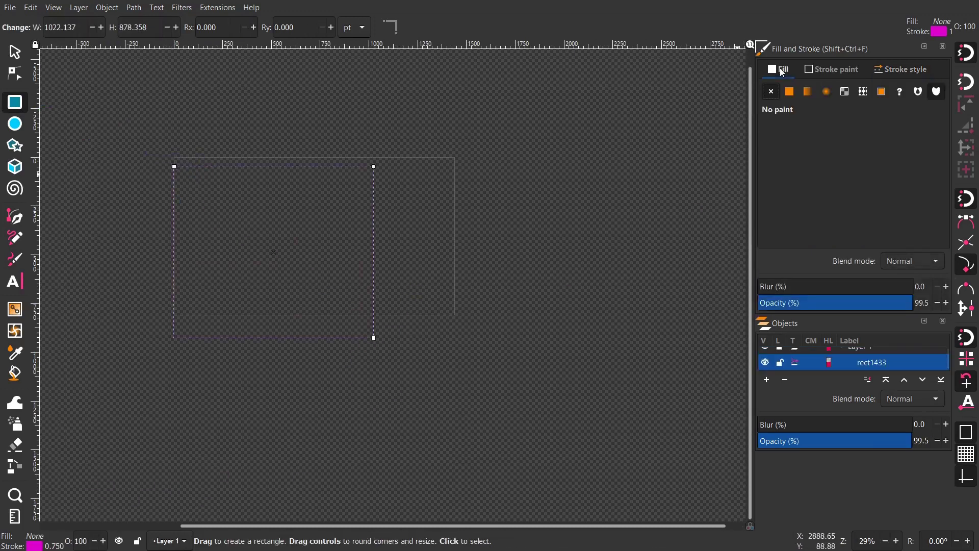
click(789, 91)
click(823, 70)
click(771, 91)
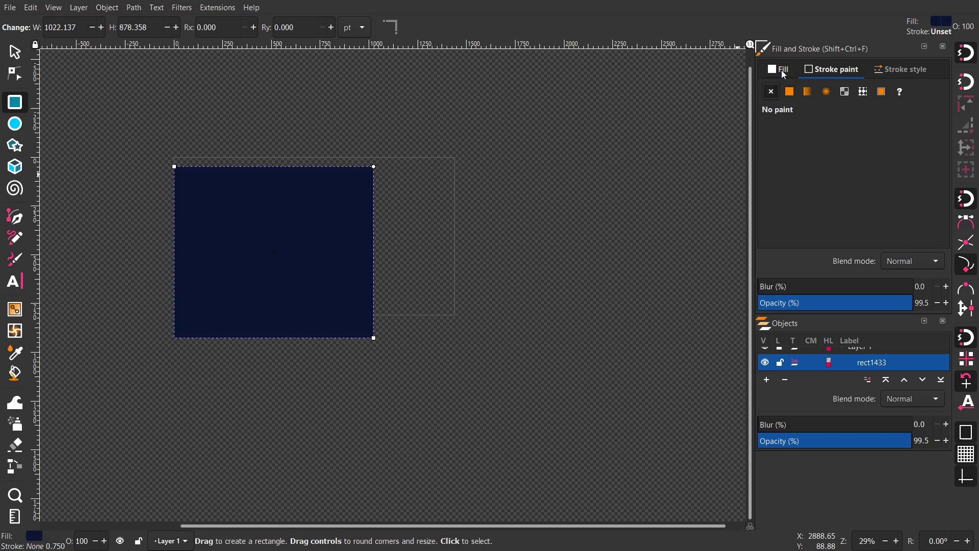
click(781, 69)
drag(794, 187, 785, 187)
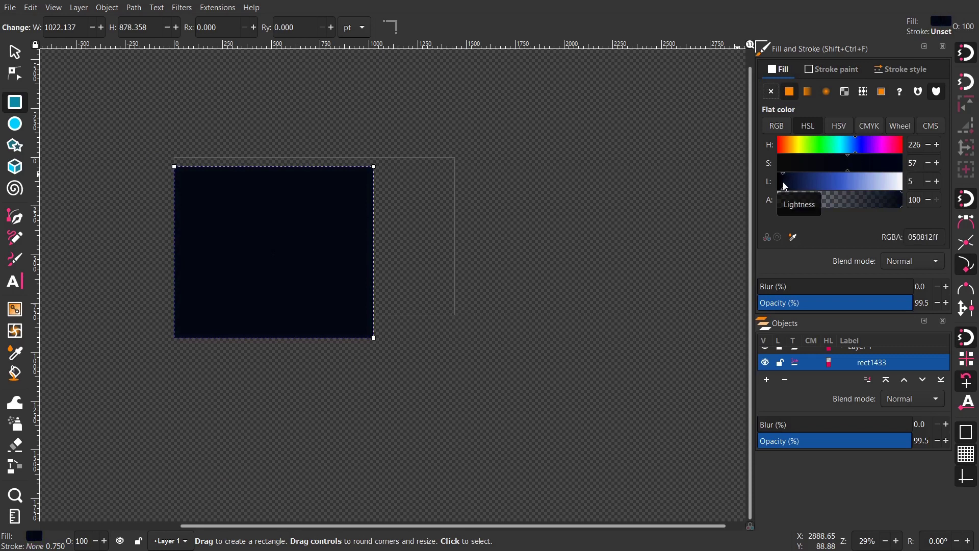
Turn the fill into a linear gradient whose end stop is an opaque, saturated navy blue
click(807, 91)
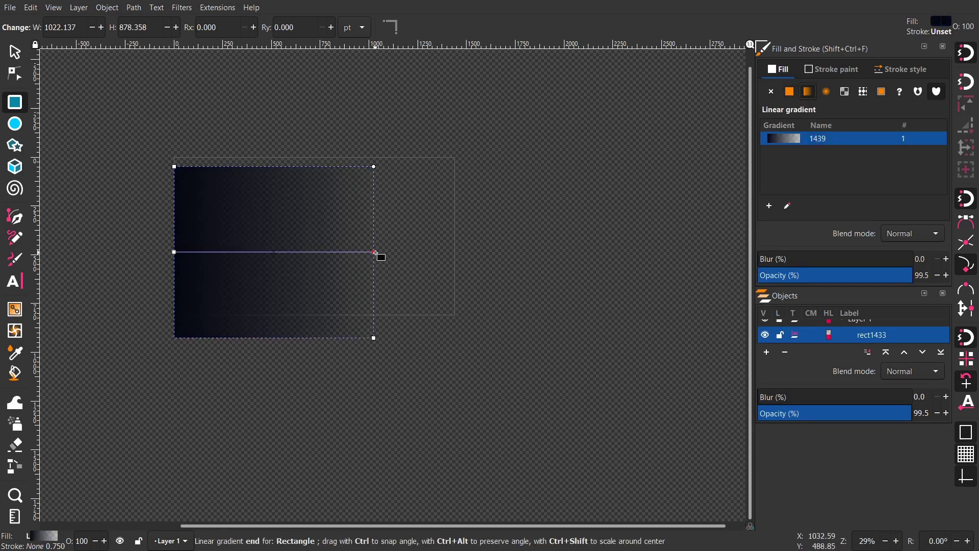
click(374, 252)
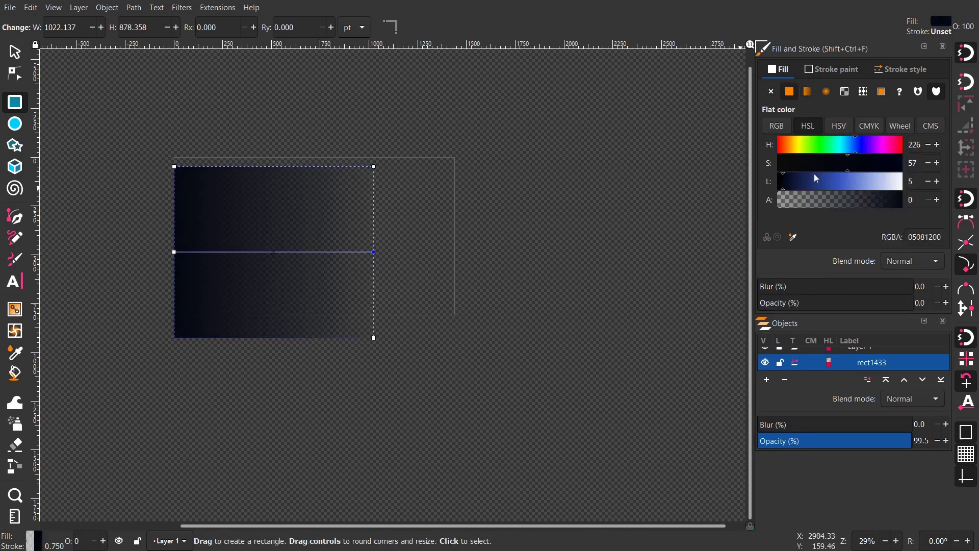
drag(817, 200, 903, 200)
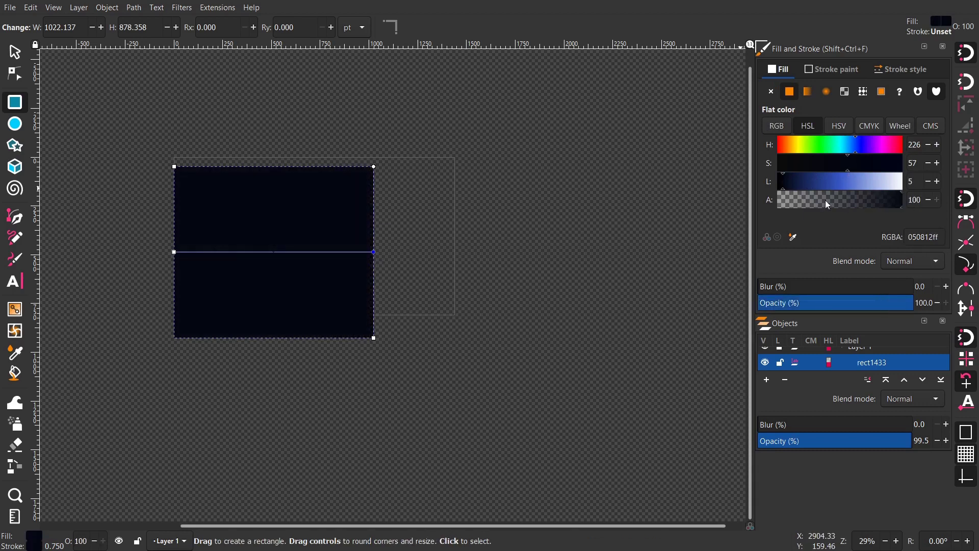
click(796, 186)
drag(870, 164, 878, 167)
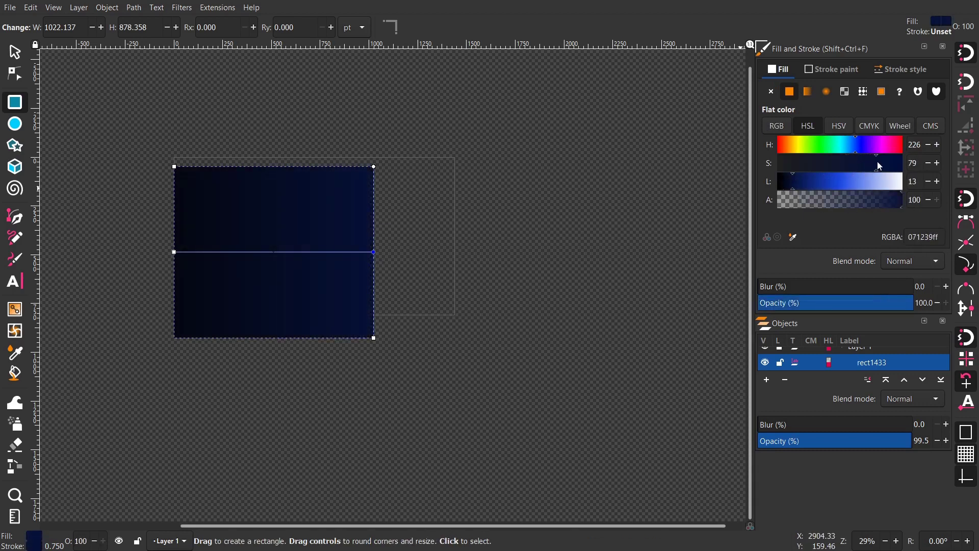
click(15, 52)
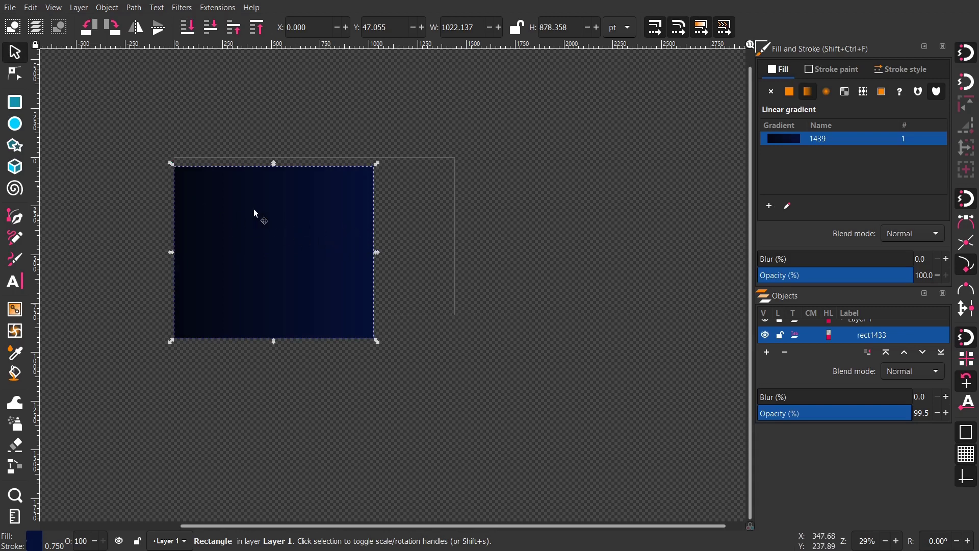
Resize the rectangle to 1920 × 1080 px
drag(258, 213, 339, 201)
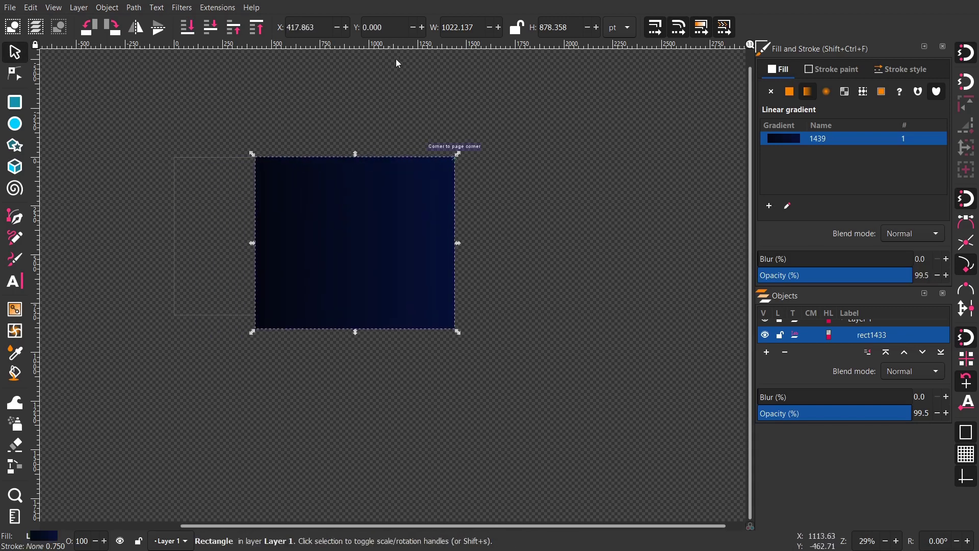
click(619, 27)
click(624, 33)
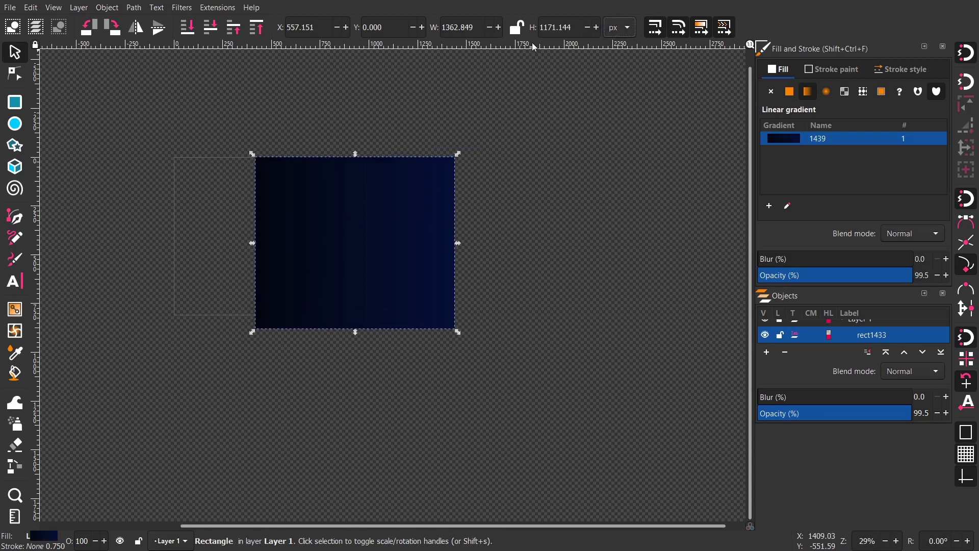
double_click(445, 27)
text(1920)
key(Tab)
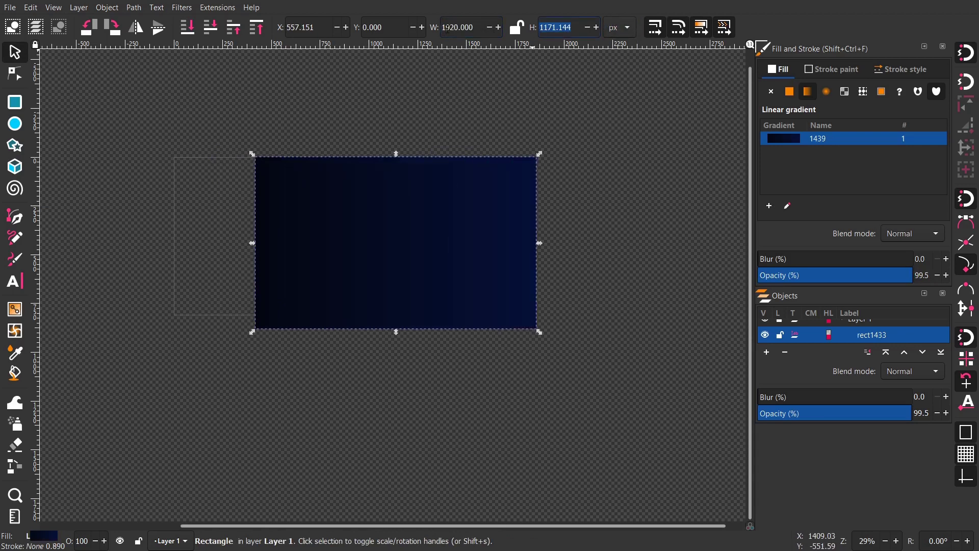
text(1080)
key(Return)
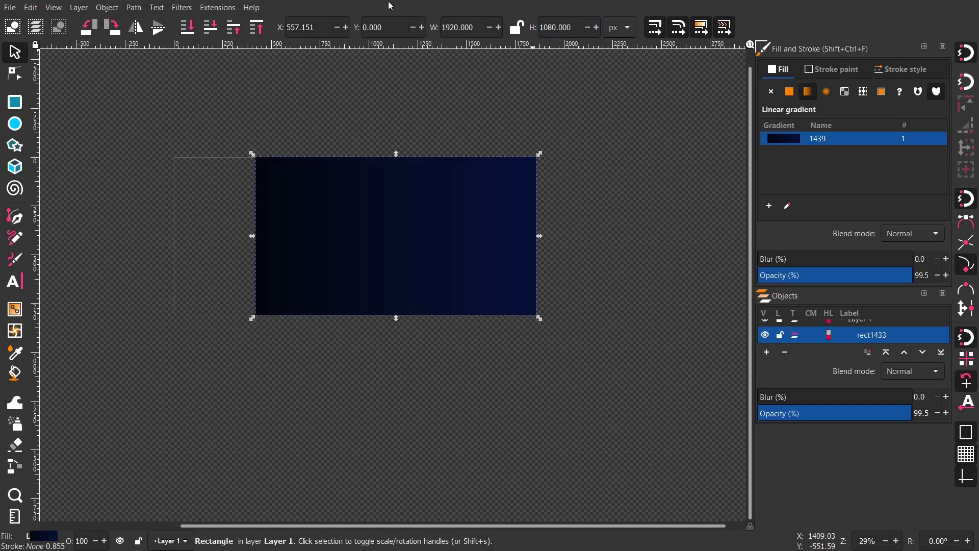
Snap the rectangle's corner to the page corner so it covers the whole page
drag(385, 226, 363, 282)
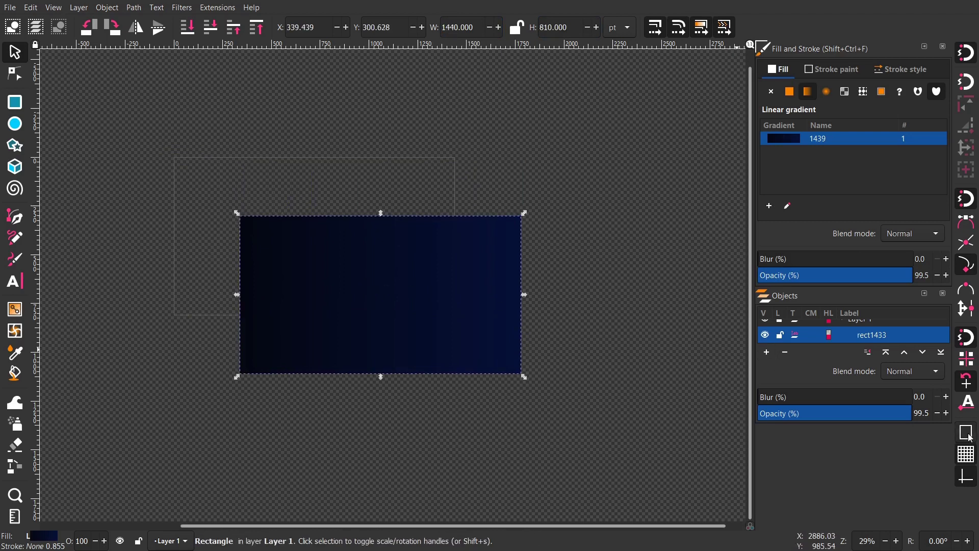
drag(365, 295, 288, 247)
ctrl+scroll(269, 256, up, 2)
scroll(351, 243, up, 2)
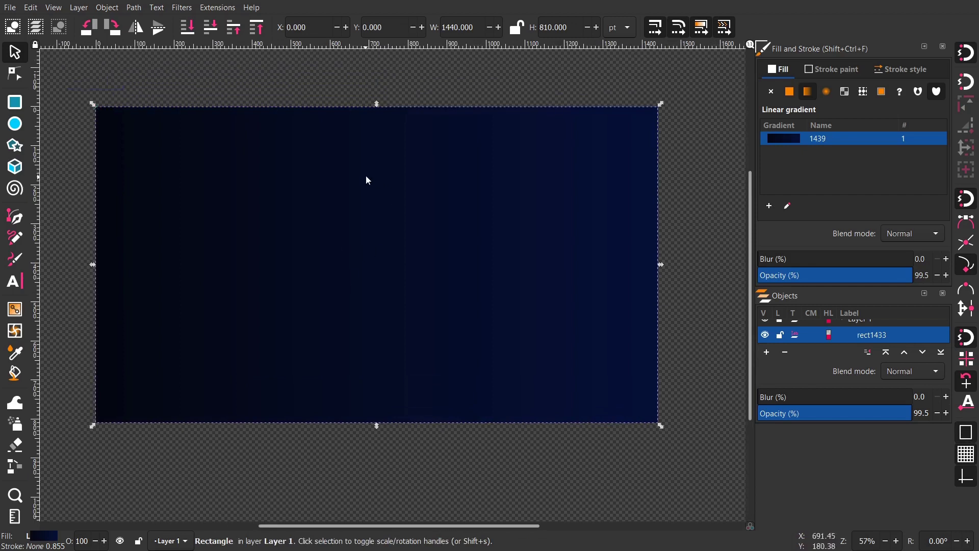
scroll(385, 210, down, 2)
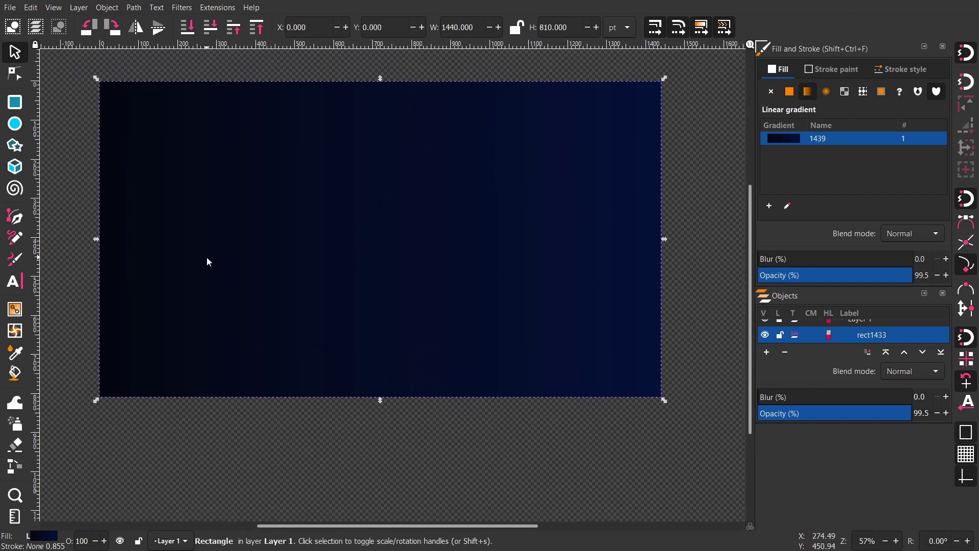
Draw a hexagon mid-page with the Star/Polygon tool and convert it with Object to Path
click(15, 146)
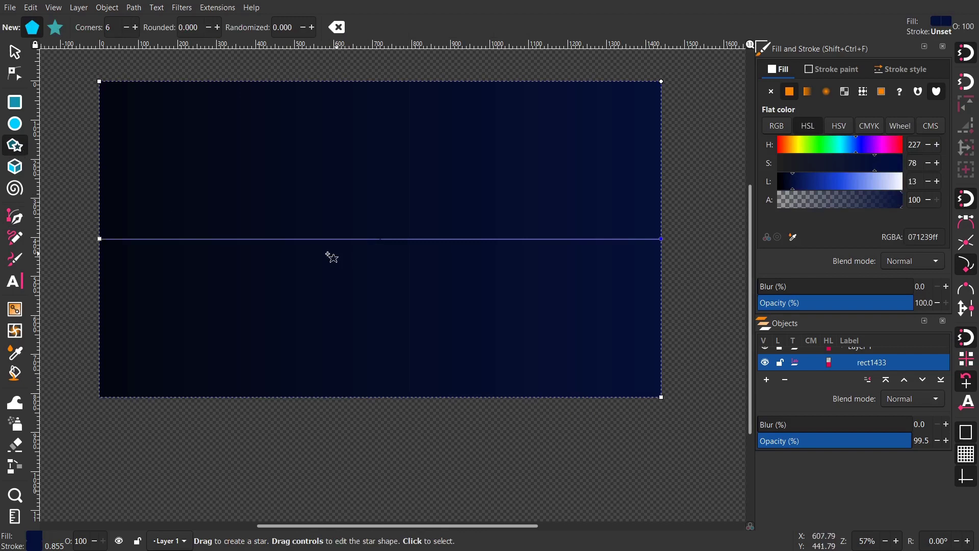
drag(383, 238, 431, 269)
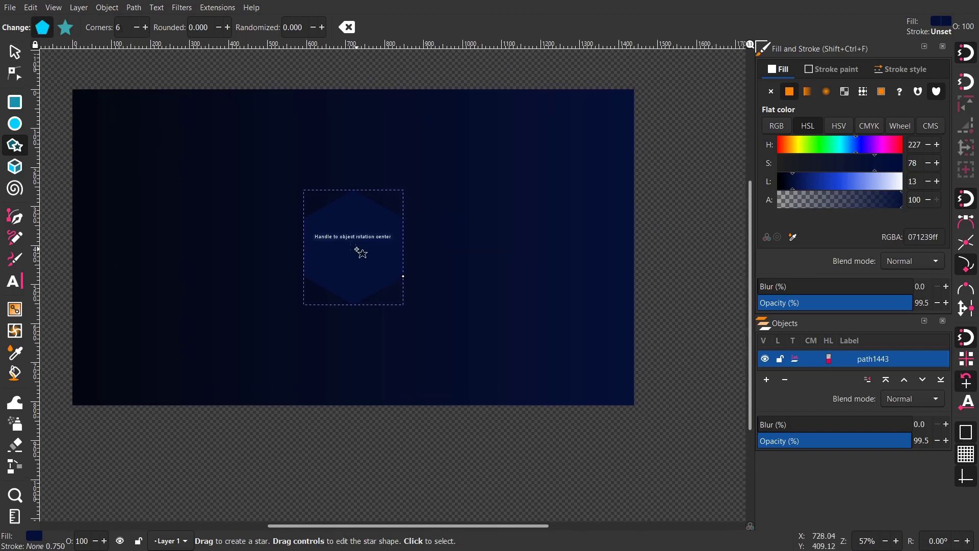
scroll(360, 250, up, 1)
click(133, 8)
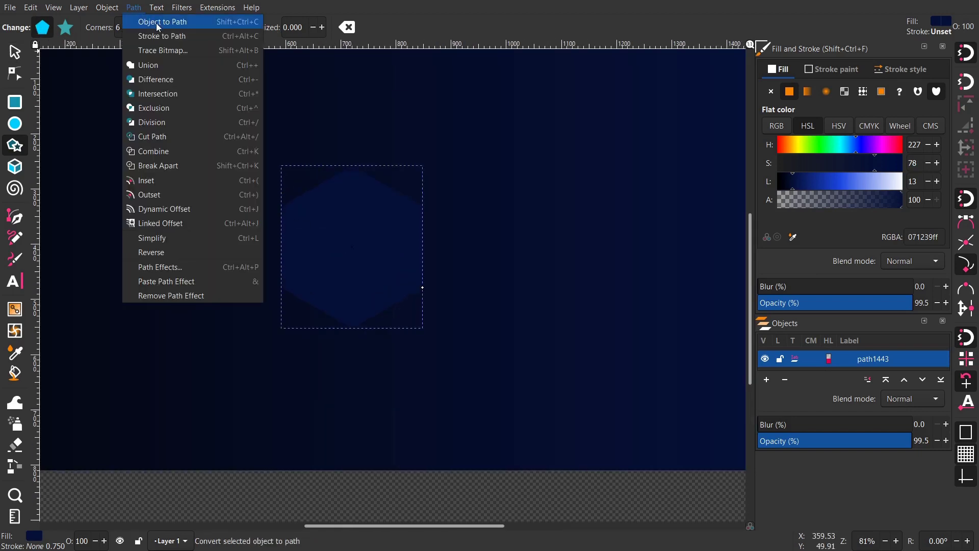
click(156, 23)
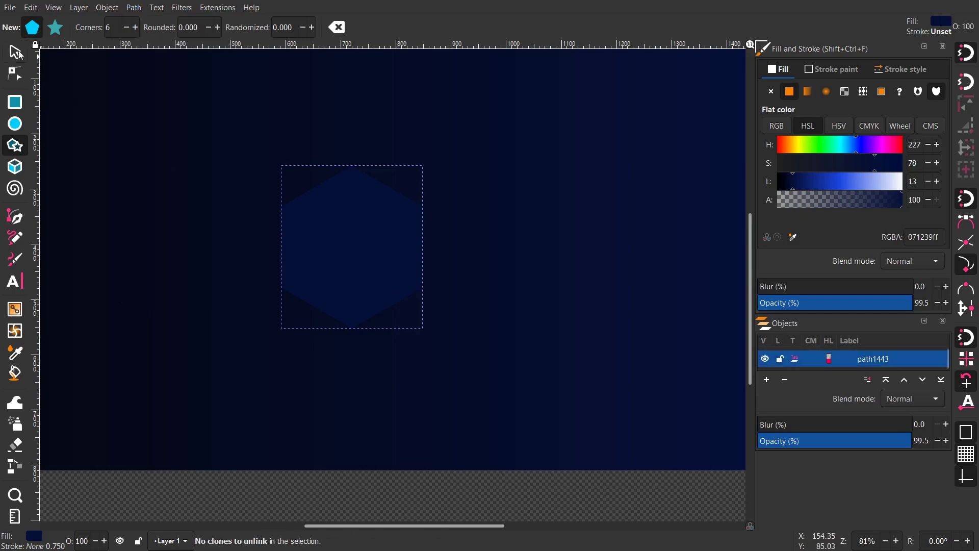
click(16, 52)
Scale the hexagon down proportionally to about 32 × 37 pt and move it to the page centre
drag(428, 163, 385, 210)
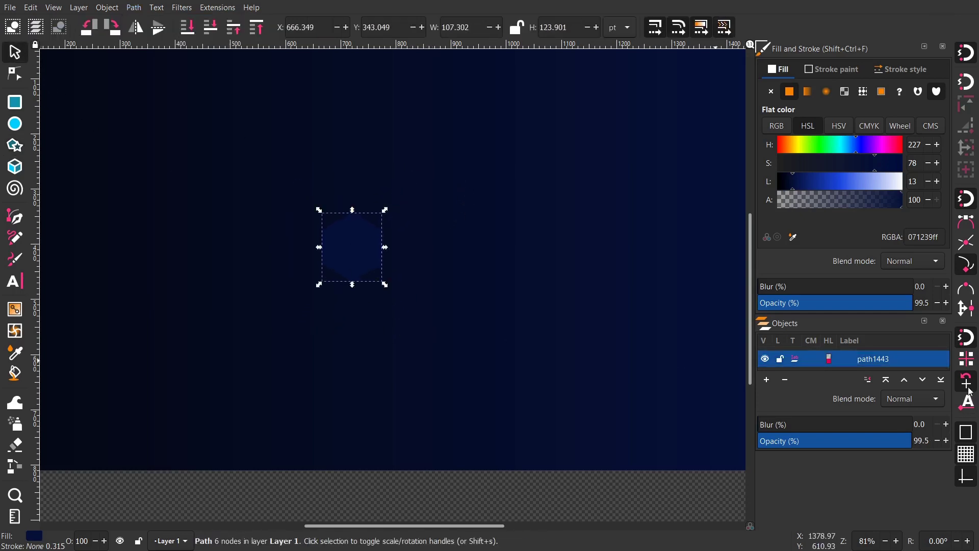
drag(382, 240, 439, 289)
scroll(516, 308, down, 2)
scroll(438, 289, up, 5)
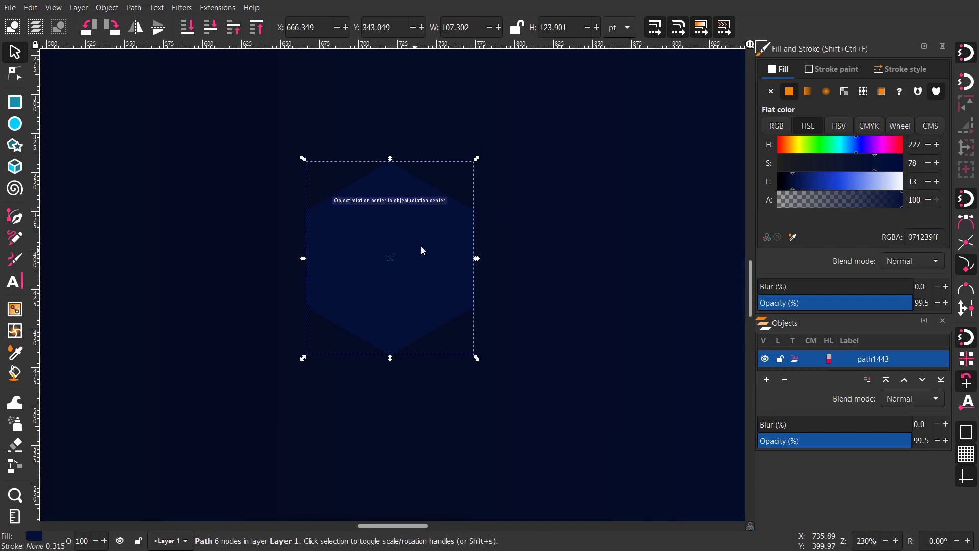
drag(477, 159, 417, 209)
scroll(403, 255, right, 2)
scroll(384, 314, down, 3)
scroll(392, 310, up, 3)
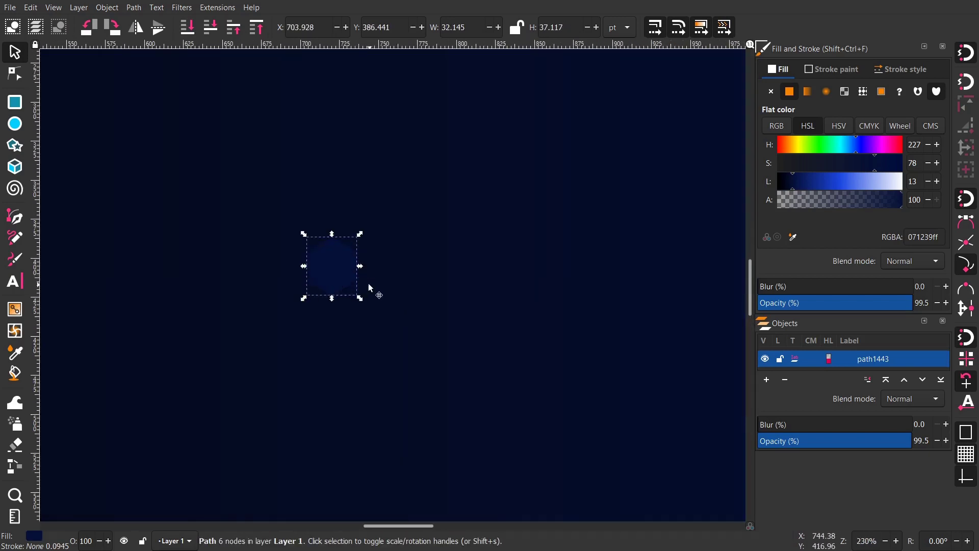
scroll(344, 275, up, 1)
Give the hexagon a solid vivid orange outline with lightness 50
click(825, 70)
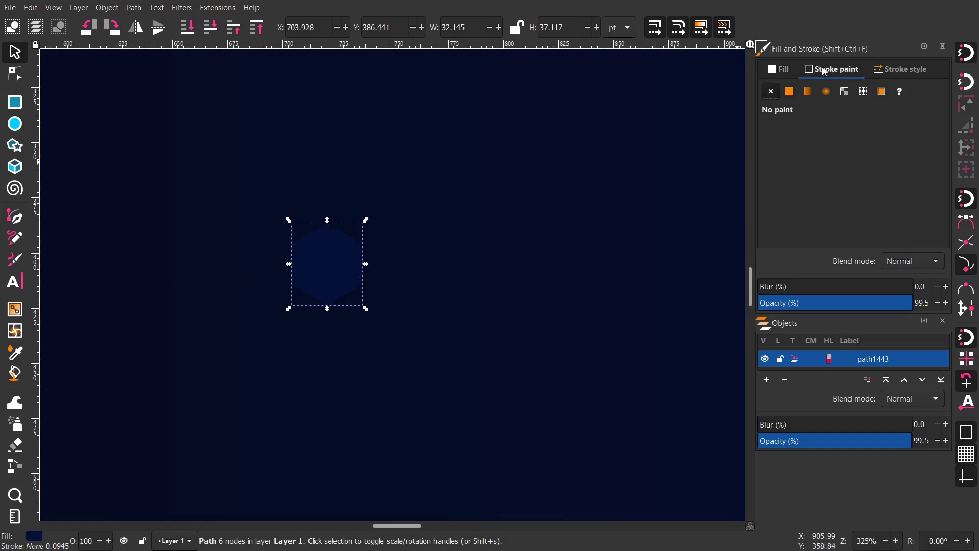
click(790, 92)
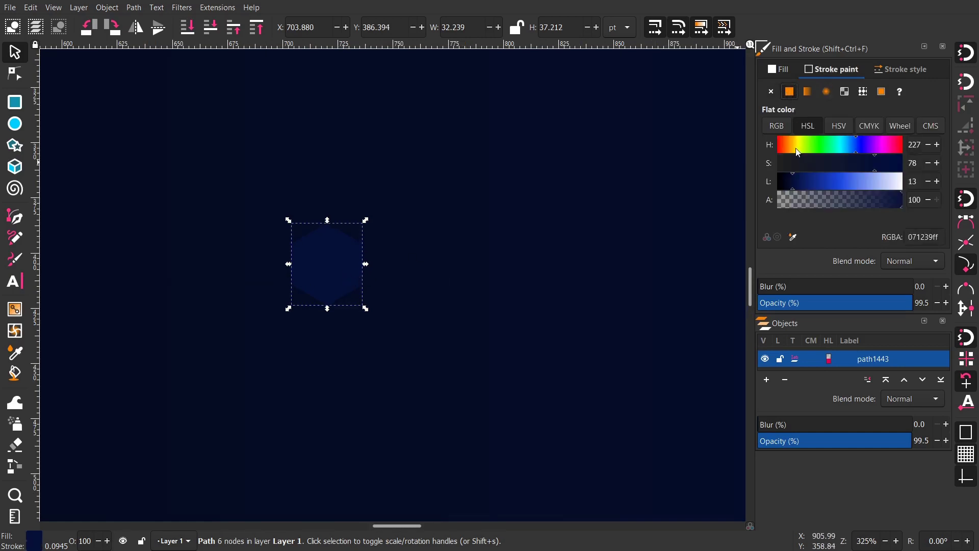
drag(798, 152, 789, 151)
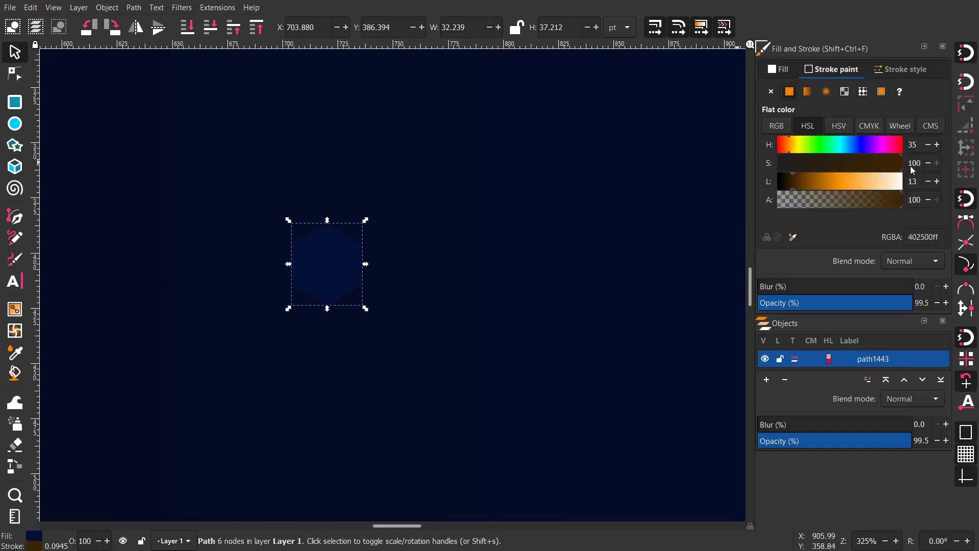
drag(847, 183, 837, 183)
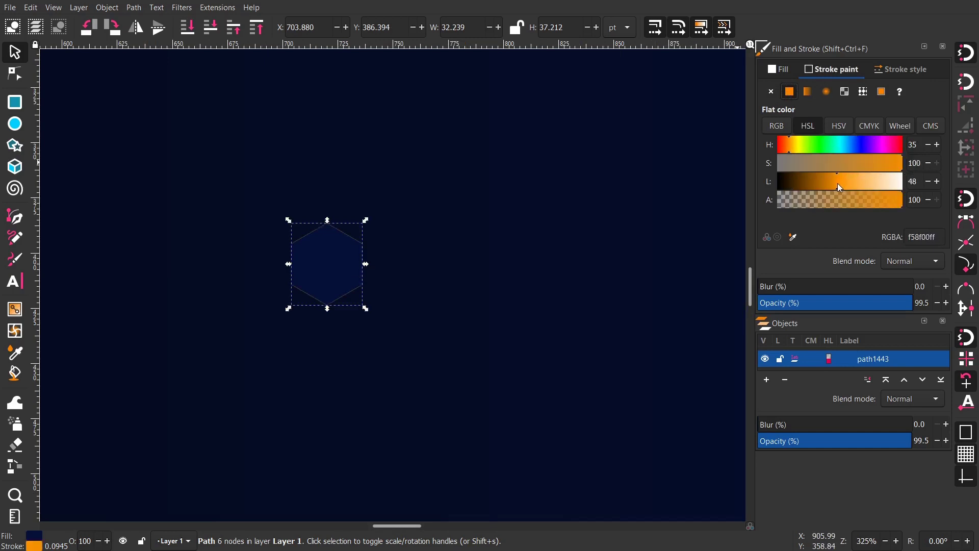
click(937, 181)
click(937, 182)
Set the outline width to 1 px and remove the hexagon's fill
click(916, 74)
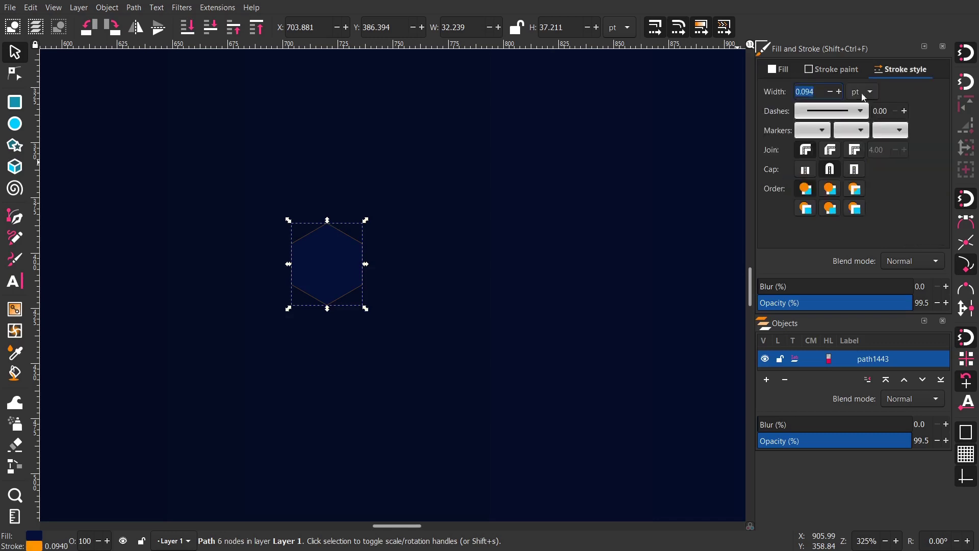
click(873, 93)
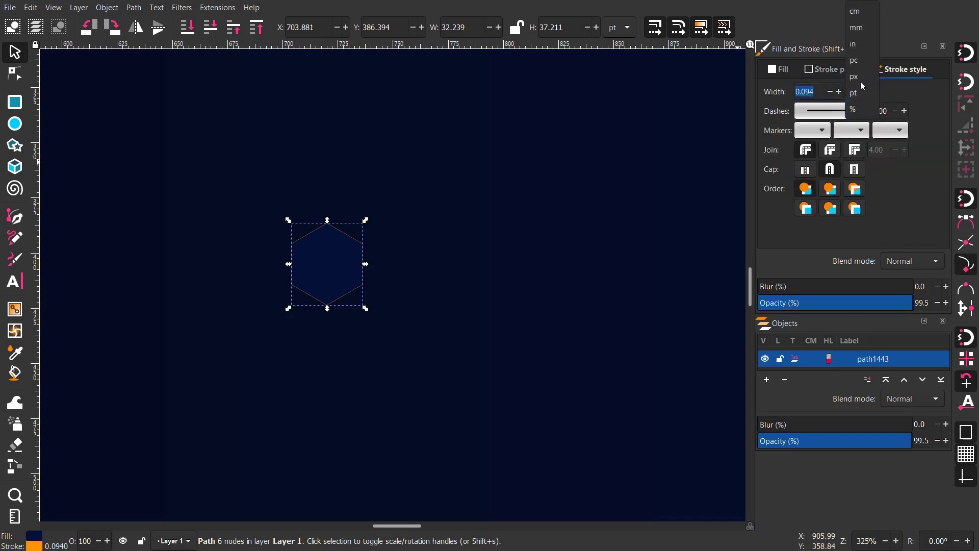
click(862, 104)
key(Return)
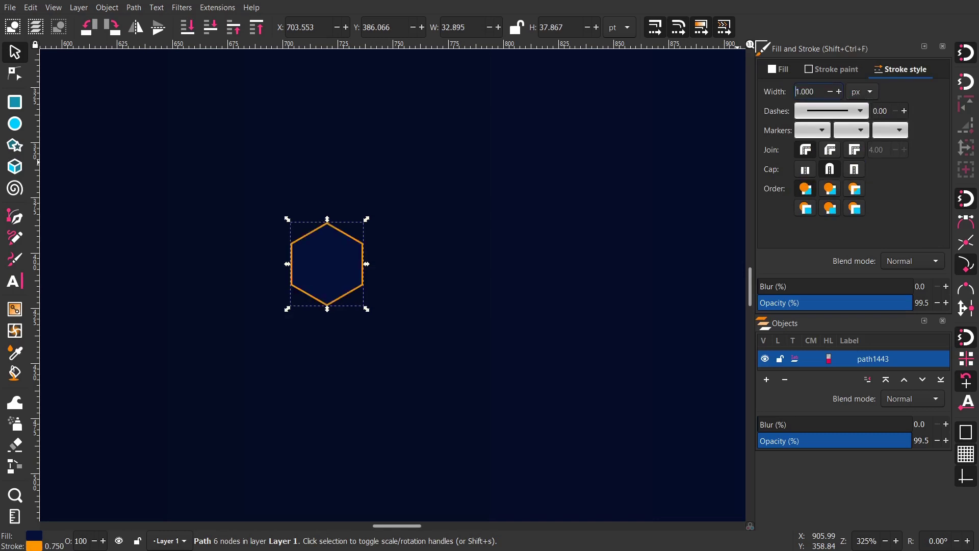
click(777, 71)
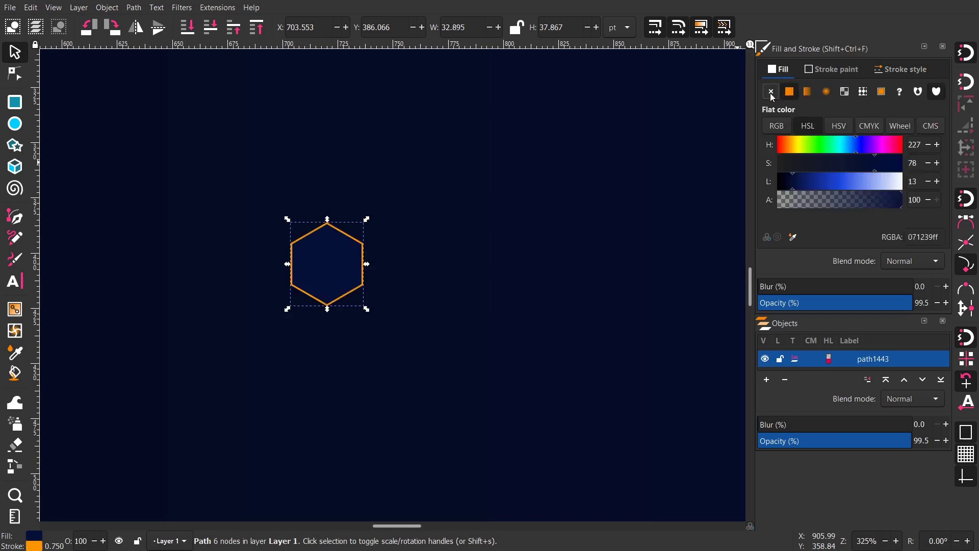
click(771, 92)
scroll(321, 278, left, 1)
scroll(321, 278, down, 1)
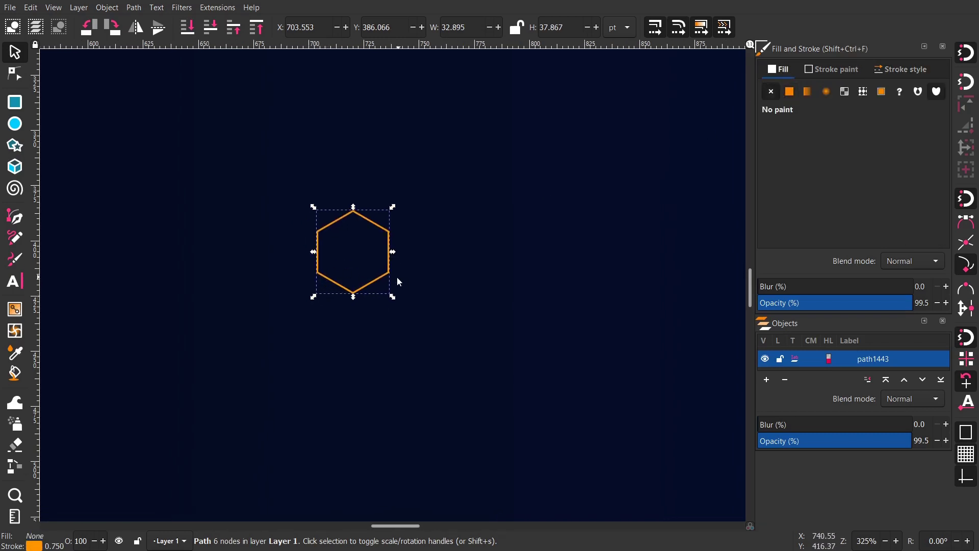
scroll(395, 278, right, 1)
scroll(395, 277, down, 1)
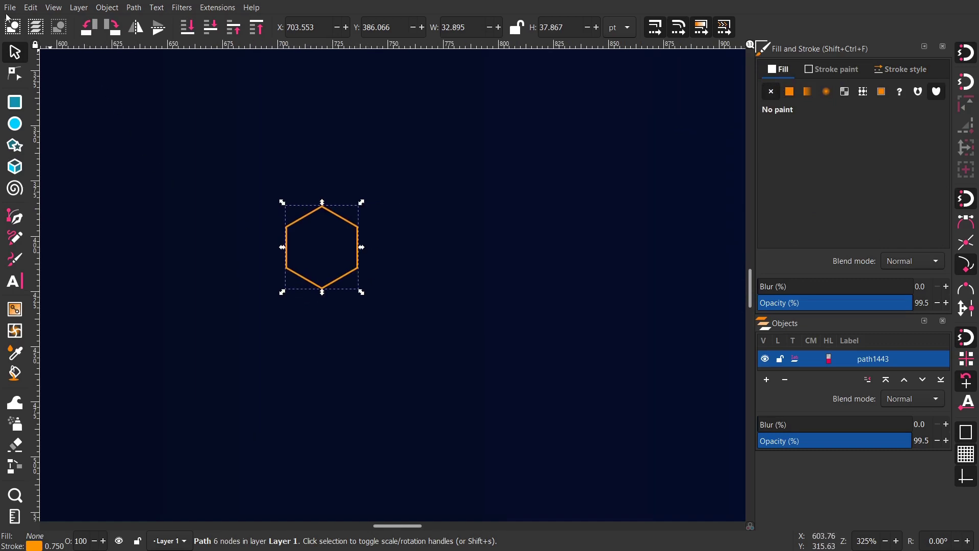
Open Create Tiled Clones and keep the P1 simple translation symmetry
click(30, 7)
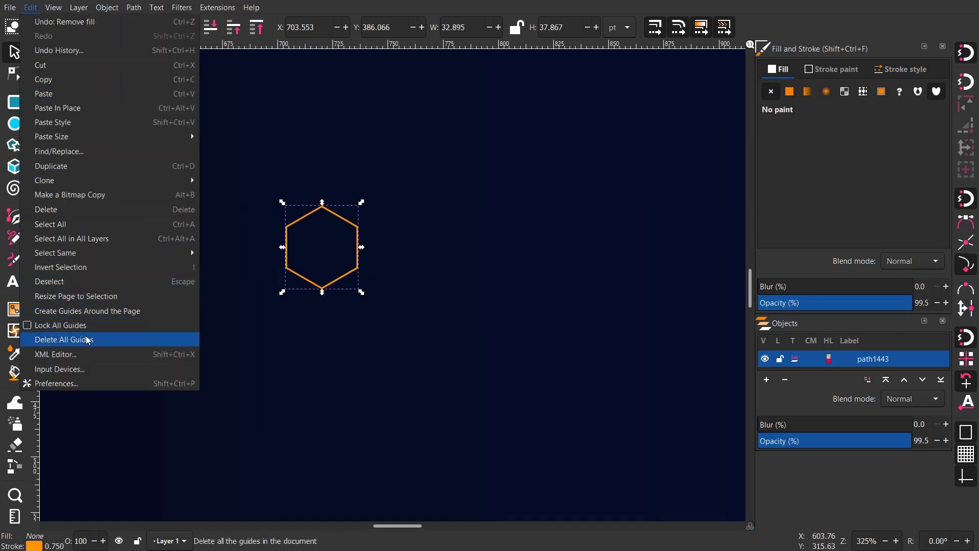
mouse_move(189, 181)
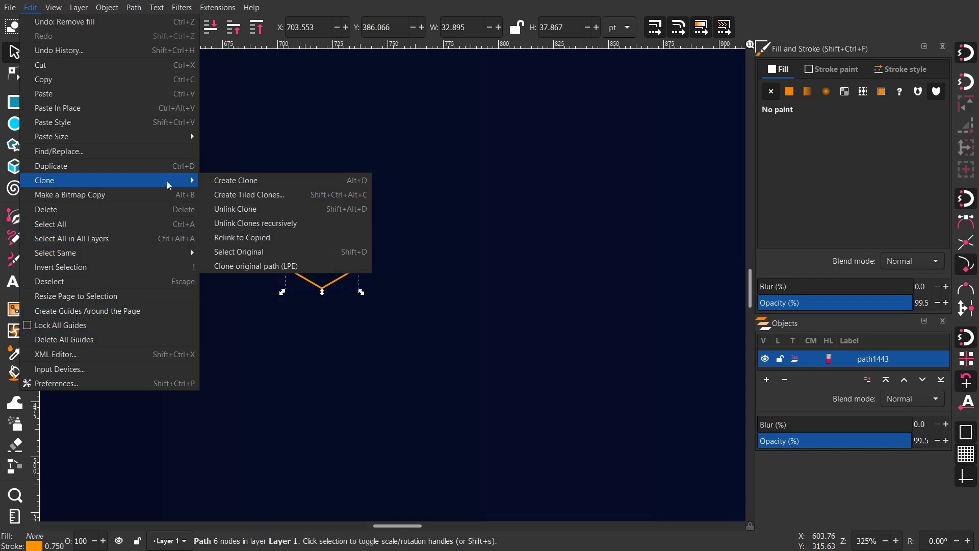
click(277, 196)
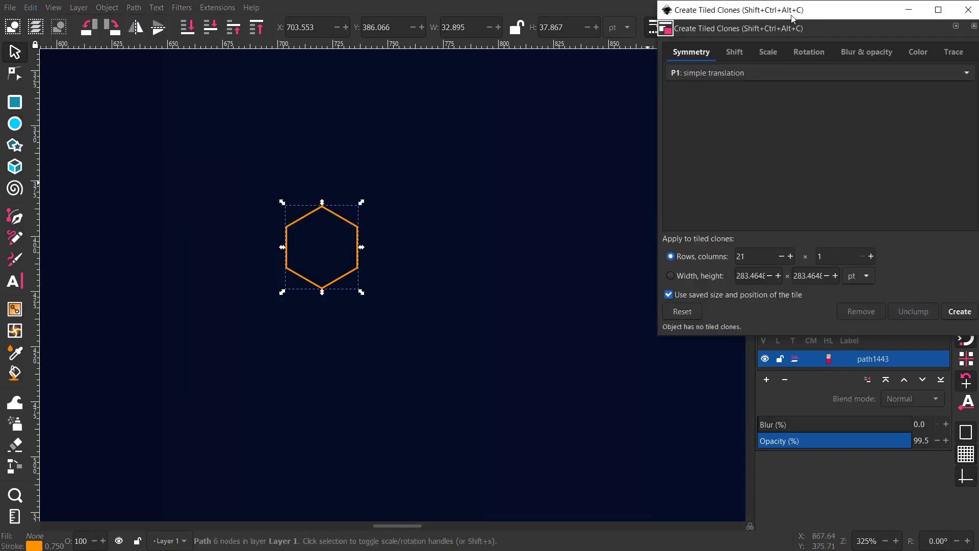
click(706, 74)
click(686, 77)
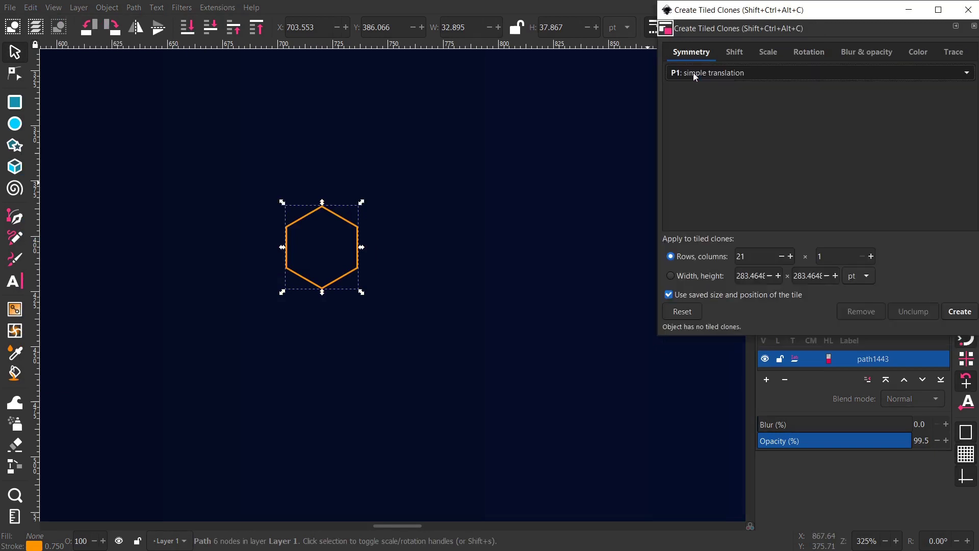
Set 10% cumulative scaling, 18° rotation, and a grid of 21 rows by 1 column
click(735, 52)
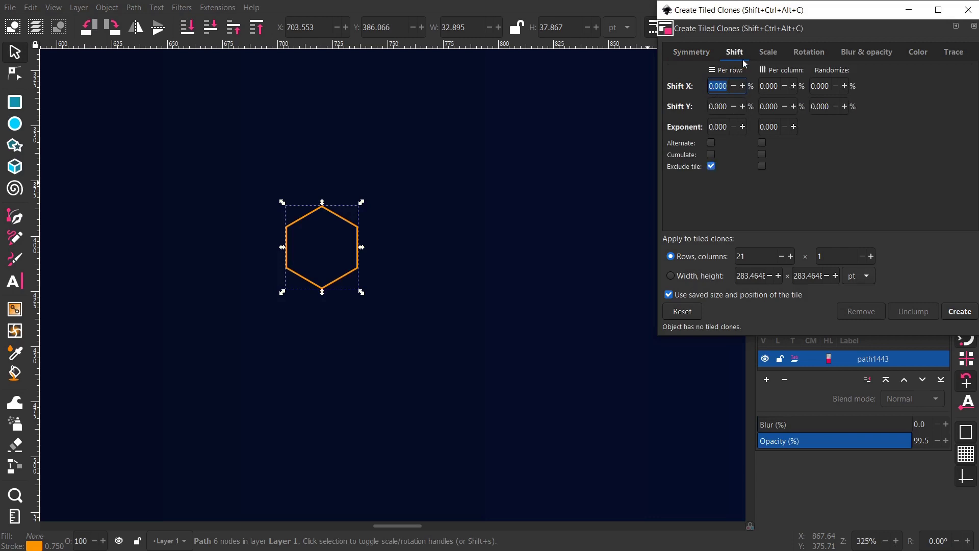
click(767, 52)
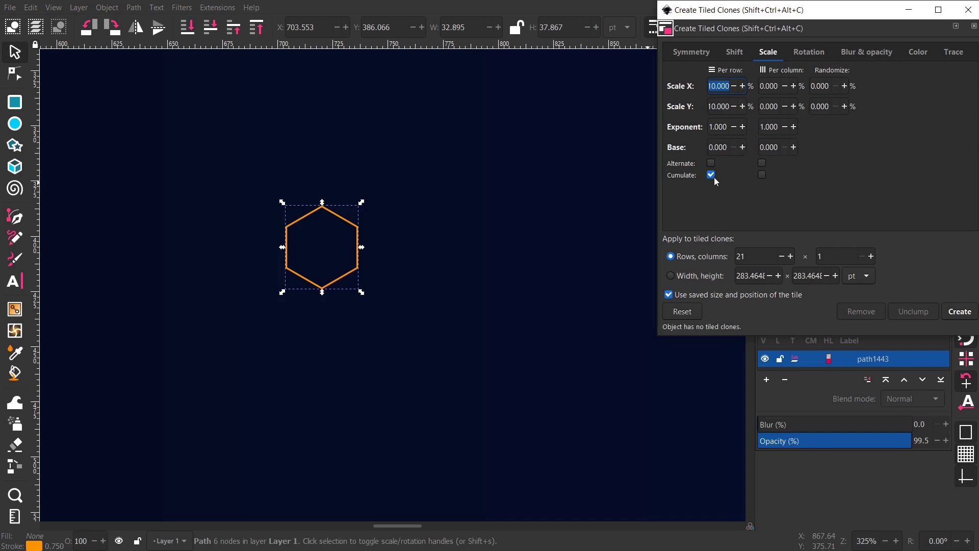
click(811, 54)
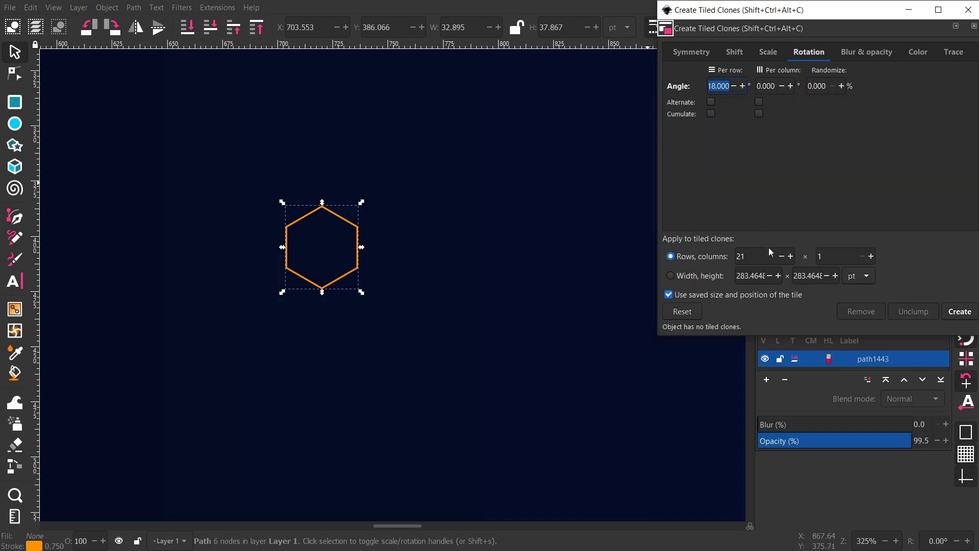
double_click(755, 255)
double_click(828, 254)
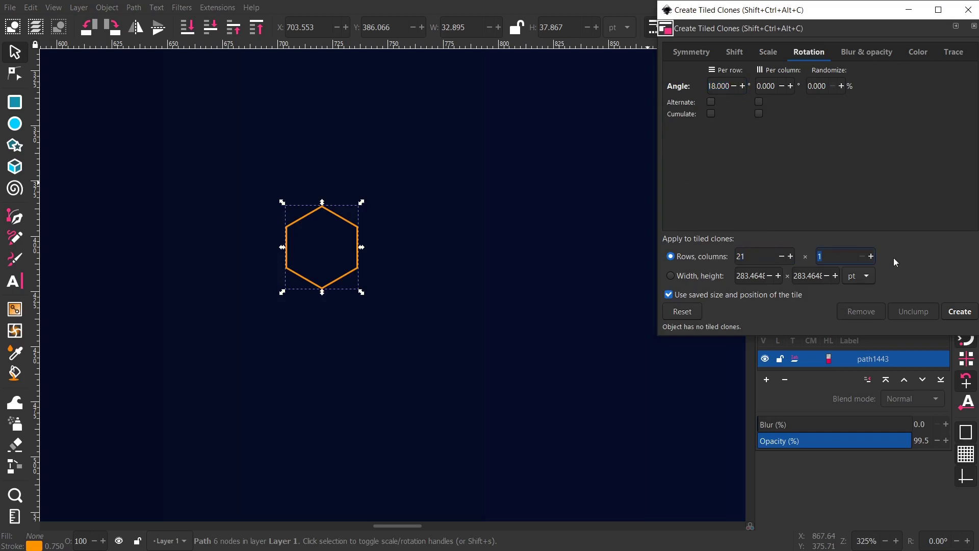
Generate the 21 tiled clones and inspect the resulting spiral
click(960, 316)
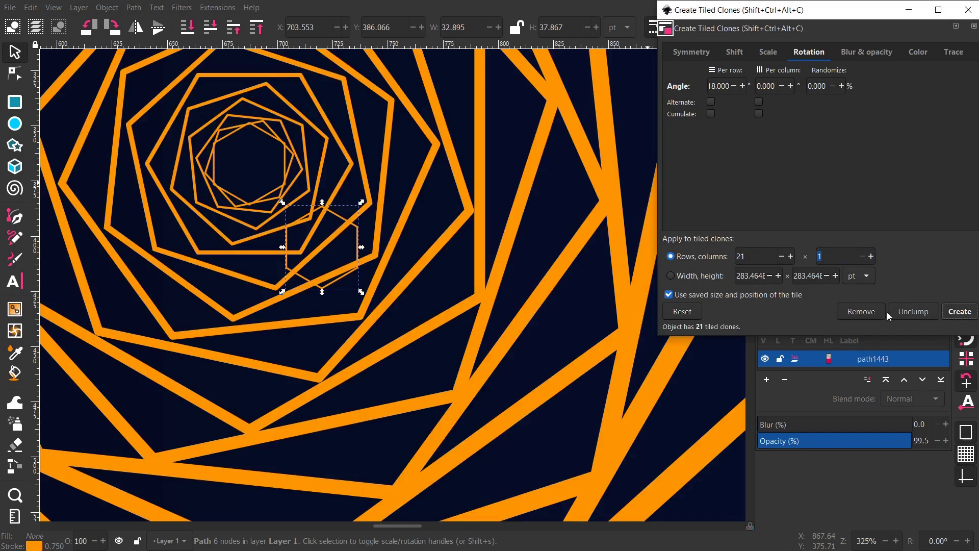
scroll(295, 273, left, 1)
scroll(294, 274, down, 5)
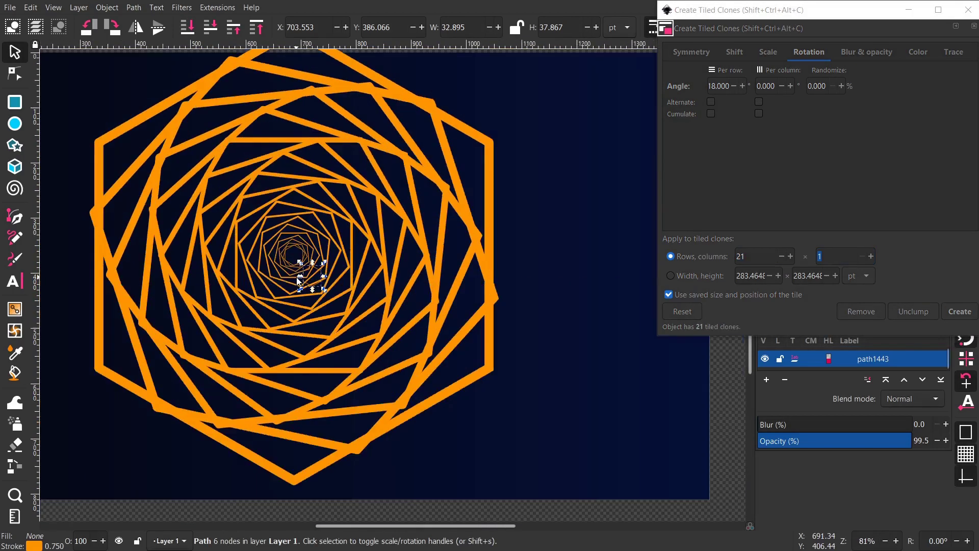
scroll(289, 284, up, 3)
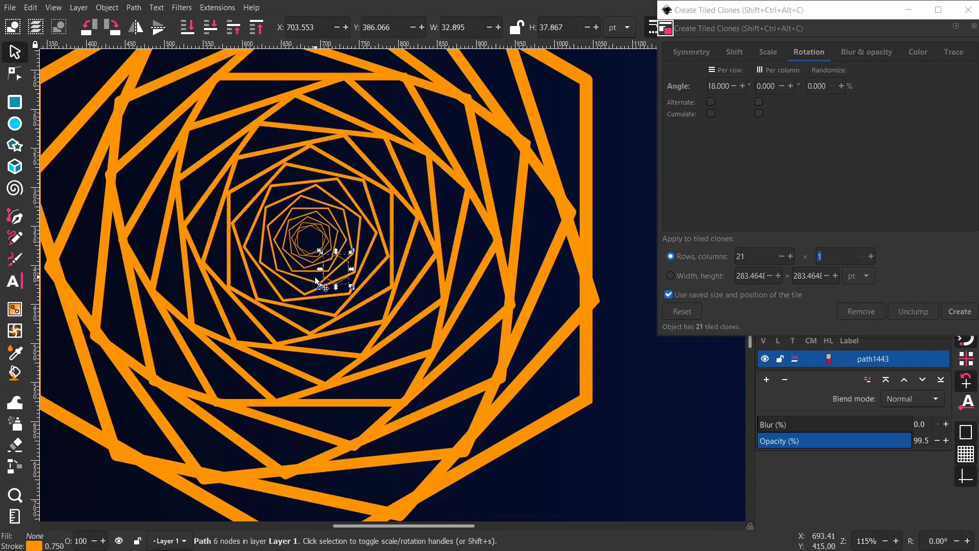
scroll(318, 283, down, 2)
Undo the clones and shrink the hexagon to about 18.5 × 21.3 pt
key(ctrl+z)
scroll(358, 311, up, 7)
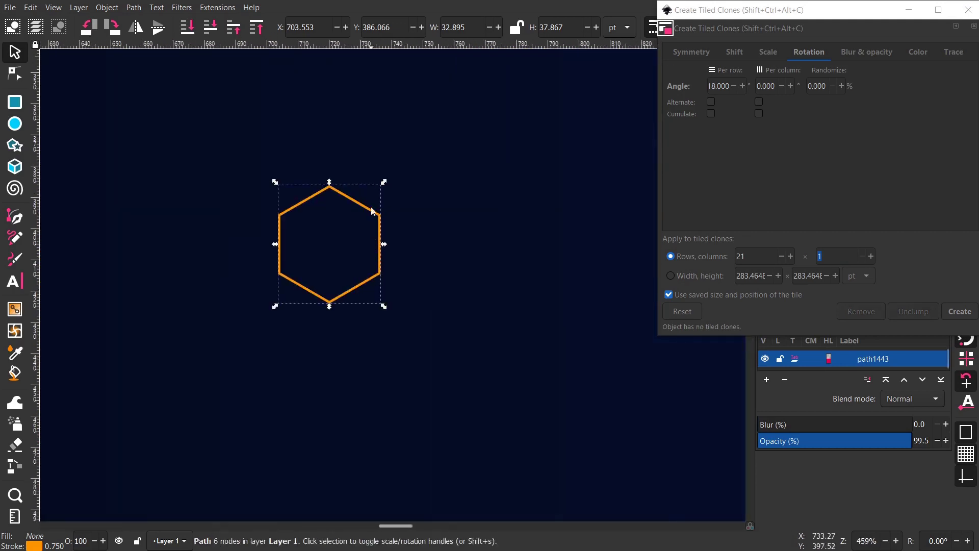
drag(393, 172, 347, 219)
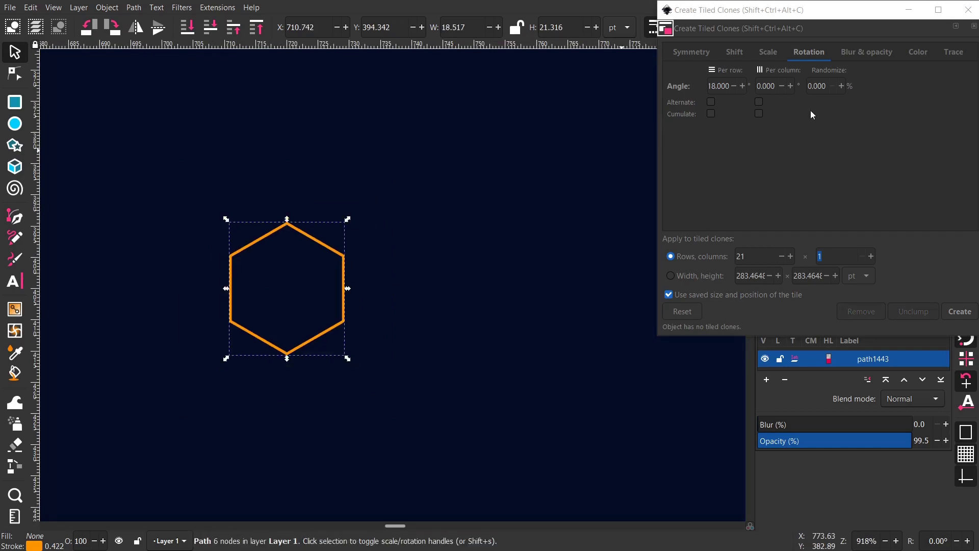
Regenerate the 21-clone spiral from the smaller hexagon
click(961, 311)
scroll(387, 312, down, 2)
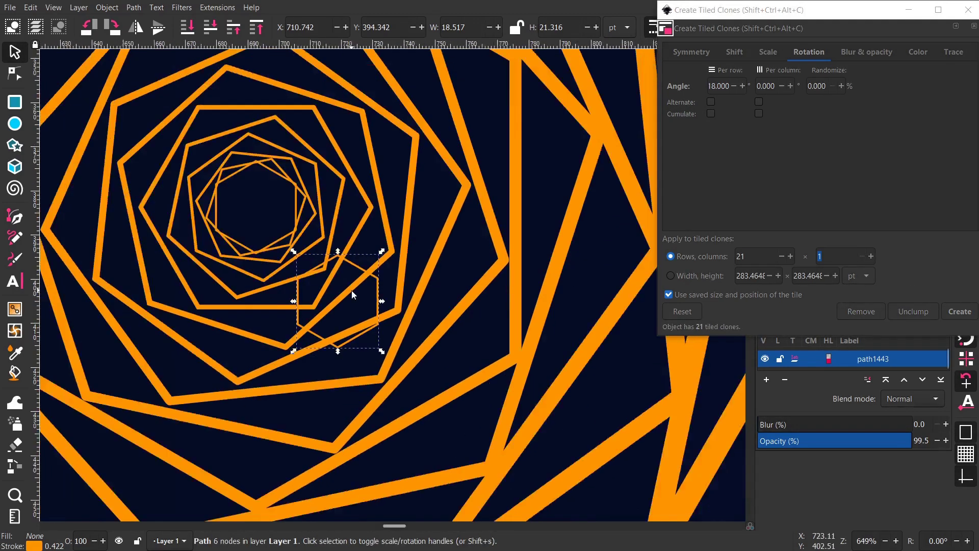
scroll(347, 291, down, 5)
scroll(357, 293, up, 4)
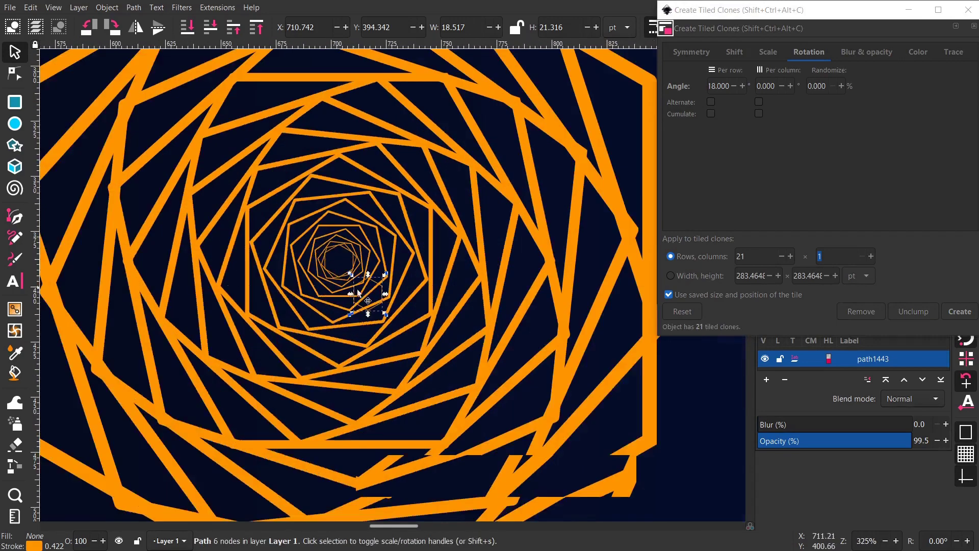
scroll(364, 294, down, 2)
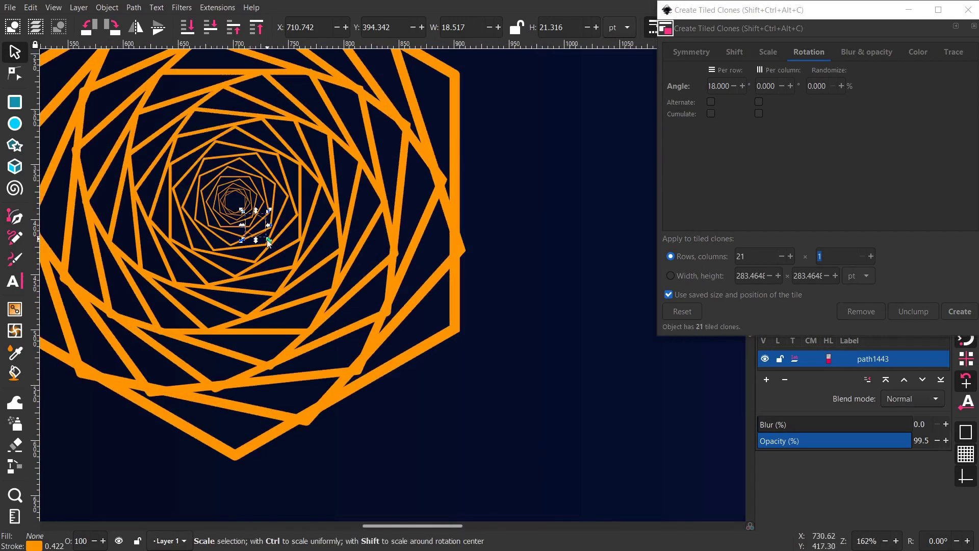
scroll(268, 243, up, 3)
Move the original hexagon clear of the spiral to the right and close the tiled clones window
drag(234, 226, 375, 252)
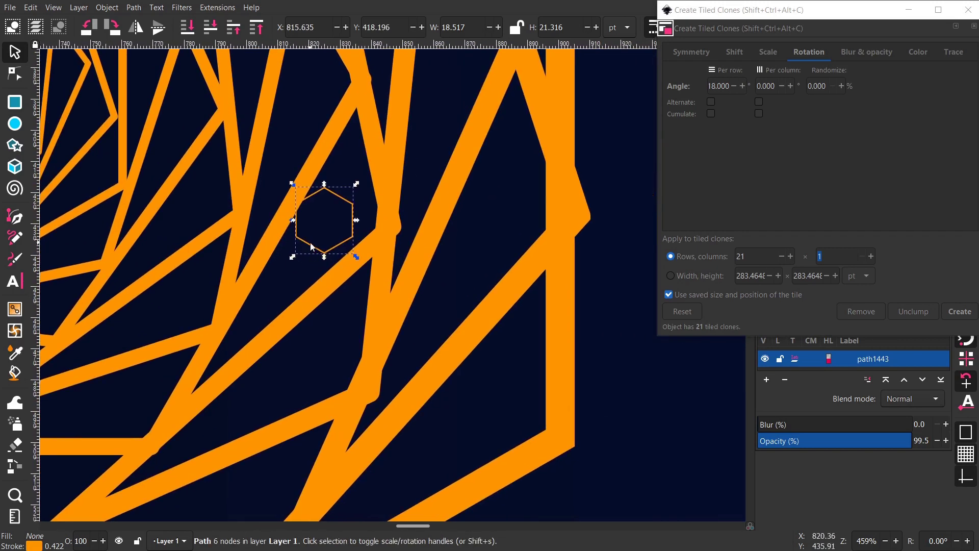
drag(313, 247, 595, 331)
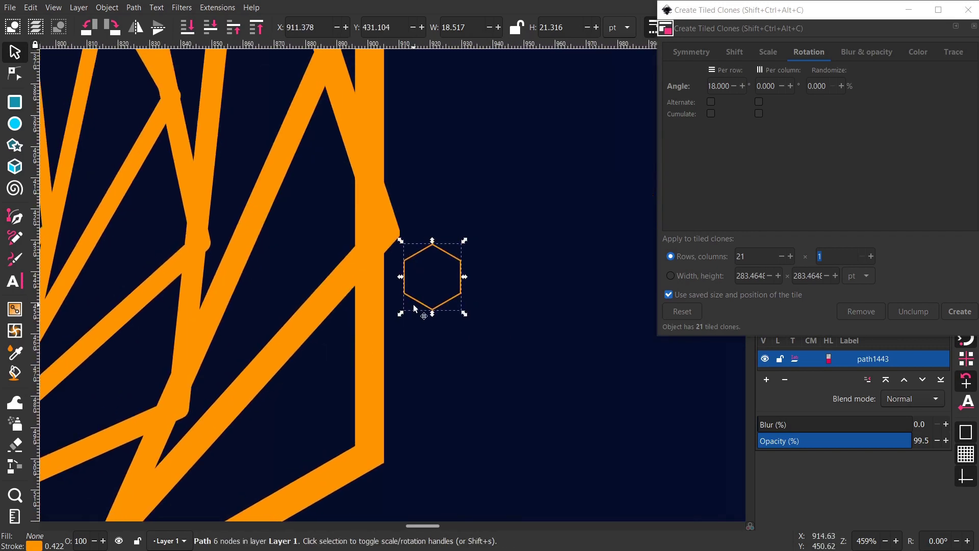
drag(415, 308, 522, 266)
scroll(438, 280, down, 1)
scroll(495, 325, left, 5)
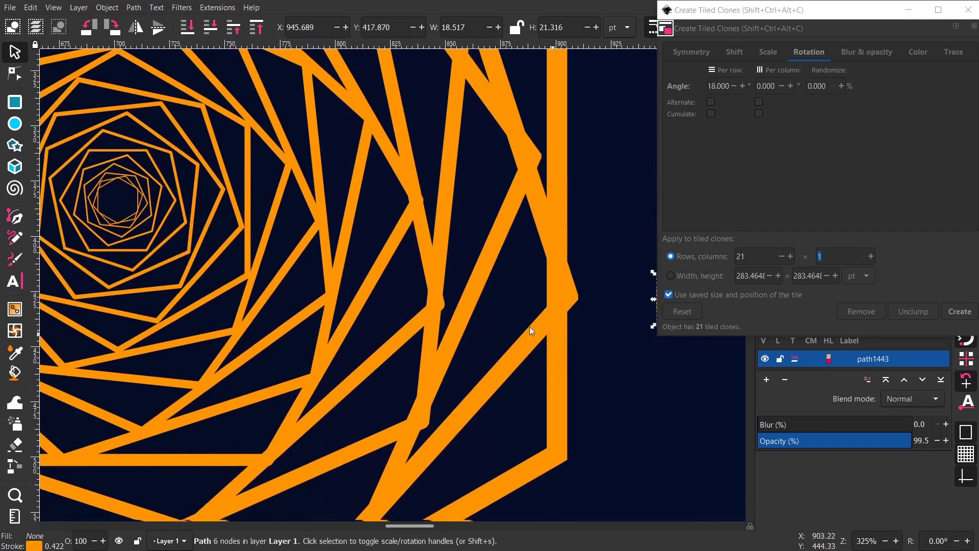
scroll(494, 325, right, 10)
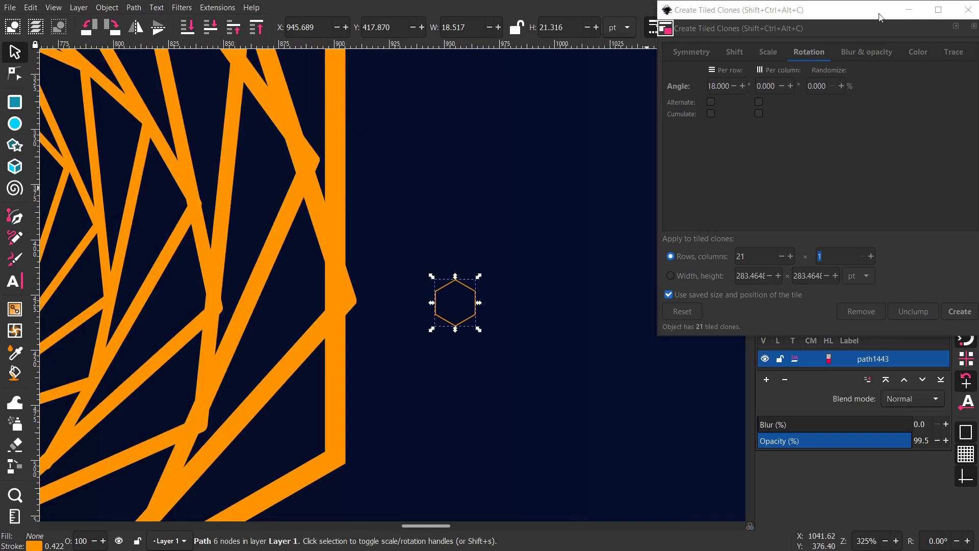
mouse_move(884, 16)
mouse_down()
mouse_move(833, 17)
mouse_move(728, 71)
mouse_move(525, 124)
mouse_up()
Apply the Corners (Fillet/Chamfer) path effect to the small hexagon and zoom in on it
click(133, 7)
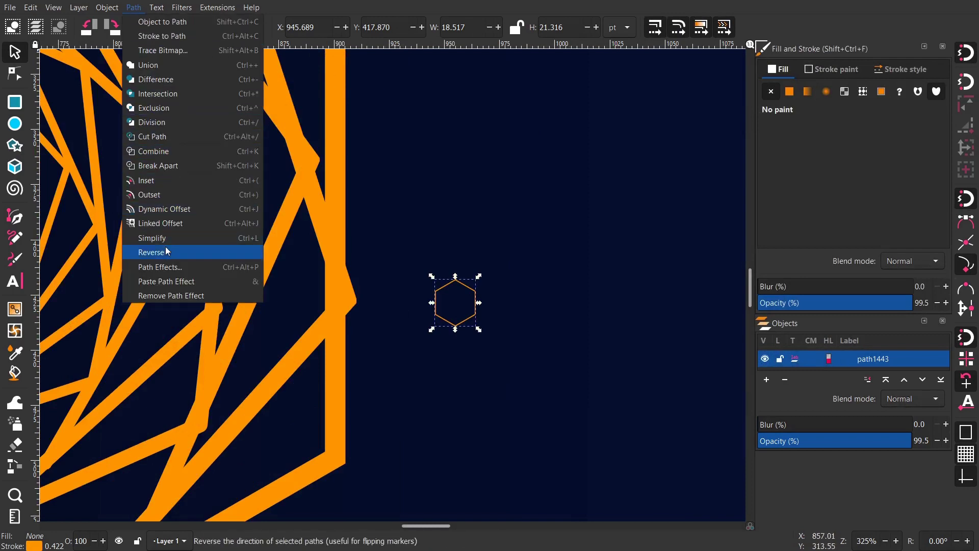
click(167, 268)
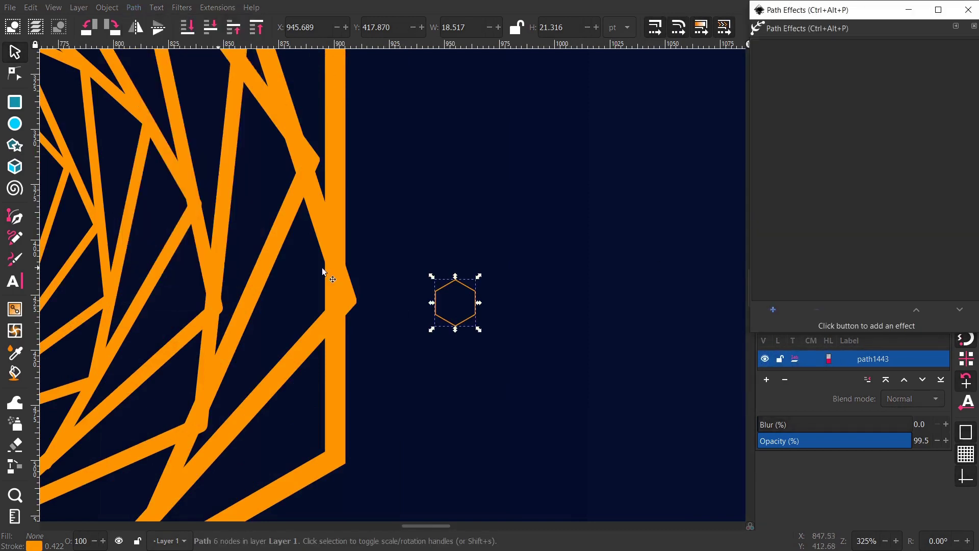
drag(816, 16, 603, 61)
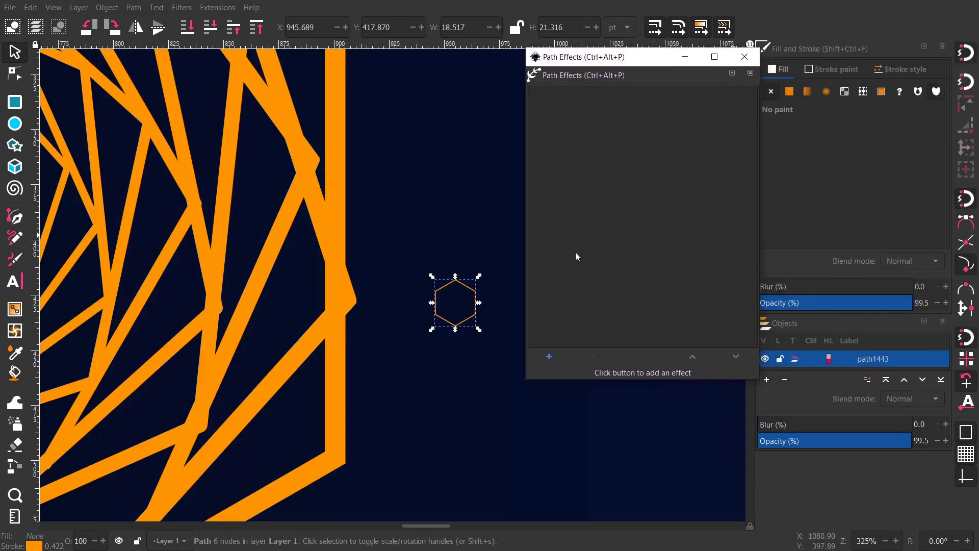
click(550, 356)
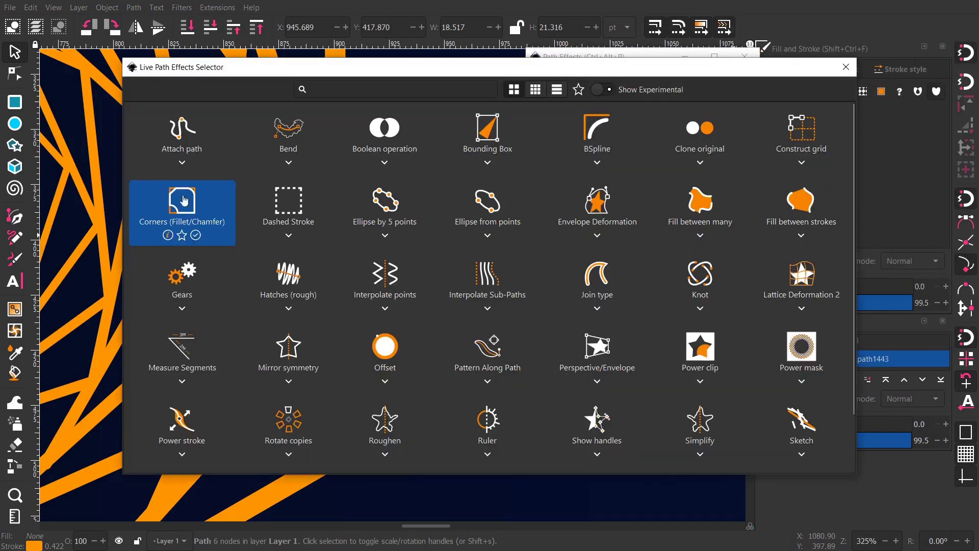
click(176, 211)
scroll(424, 307, up, 2)
scroll(423, 308, up, 2)
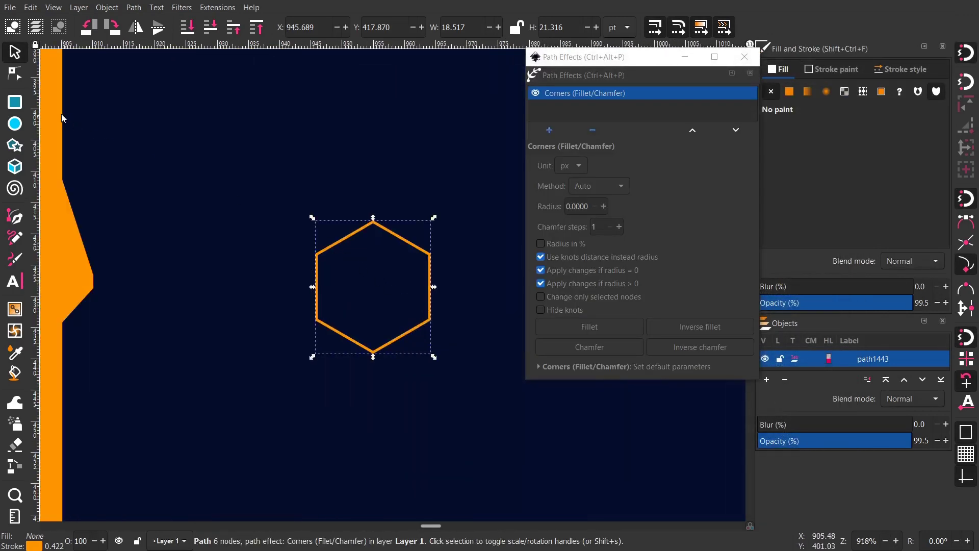
Select all six hexagon nodes with the Node tool and fillet the corners
click(17, 76)
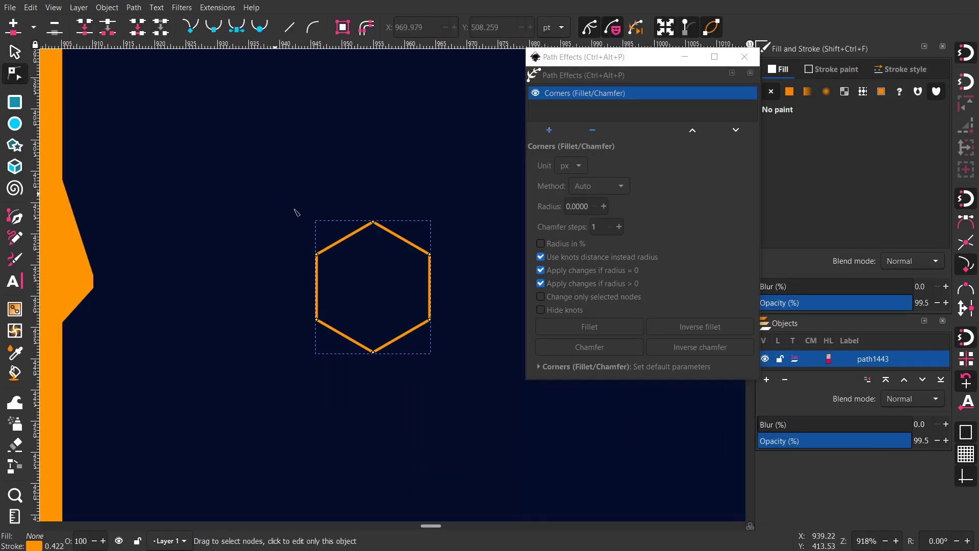
drag(278, 196, 489, 429)
scroll(437, 313, up, 1)
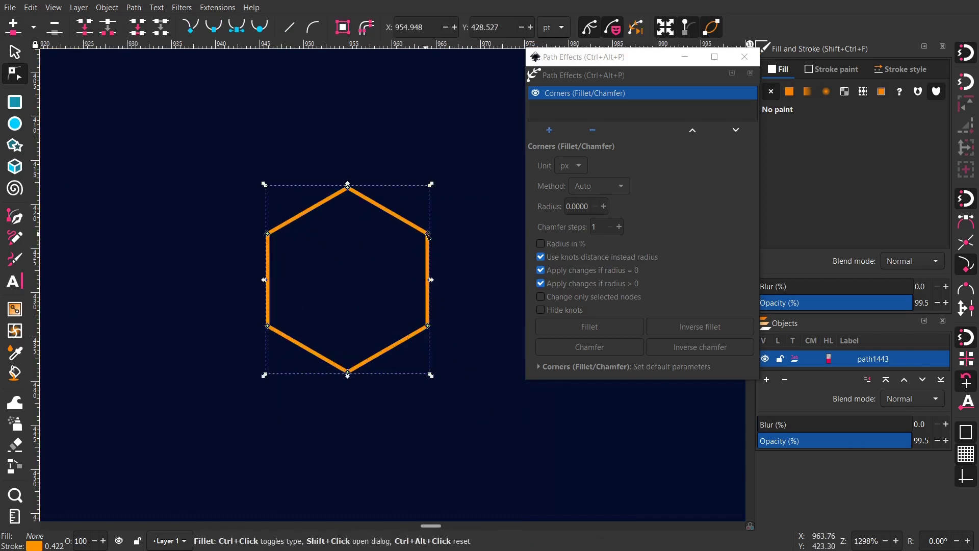
drag(429, 236, 408, 266)
scroll(343, 275, left, 3)
scroll(343, 275, down, 1)
scroll(343, 276, down, 6)
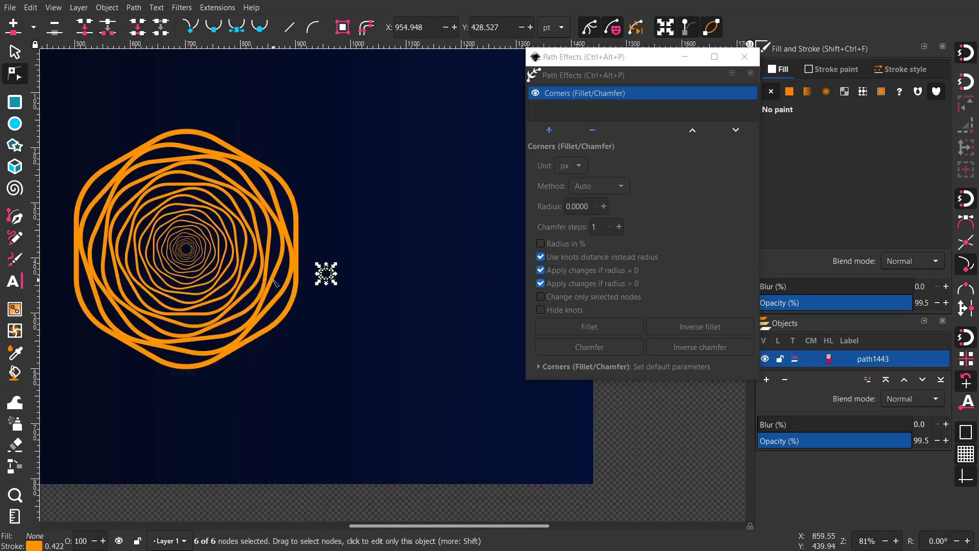
scroll(365, 274, up, 2)
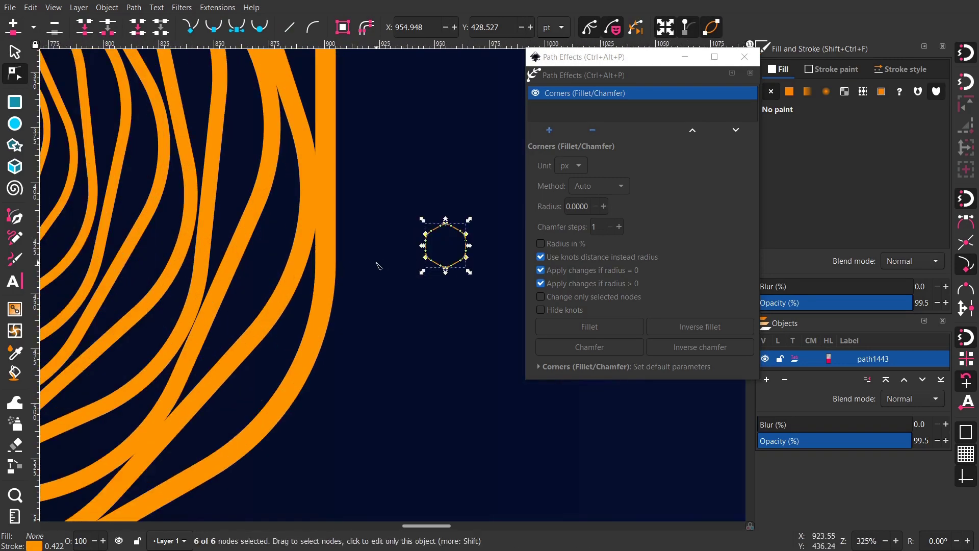
scroll(378, 266, up, 3)
Enlarge the rounded corners on every vertex and reframe the view on the whole spiral
drag(427, 252, 432, 255)
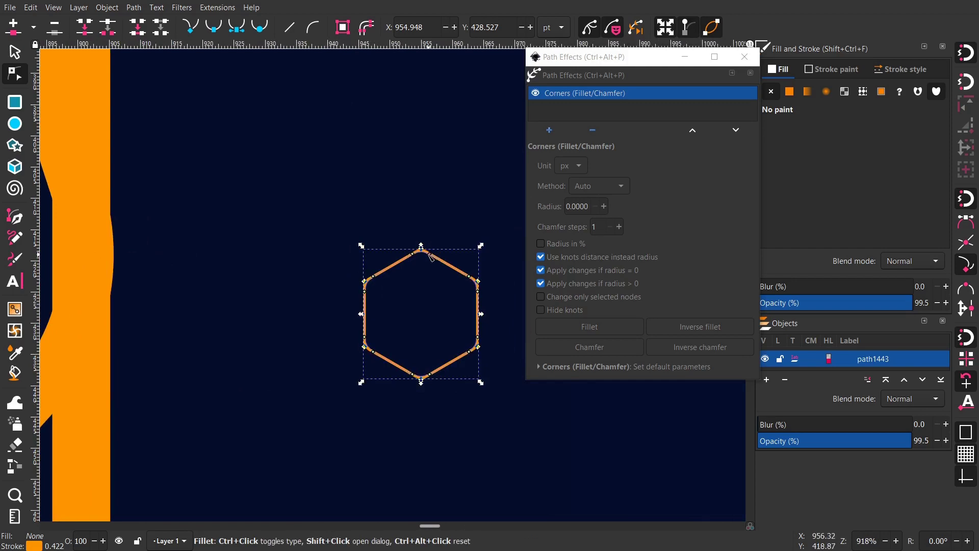
scroll(304, 256, down, 4)
scroll(275, 277, down, 2)
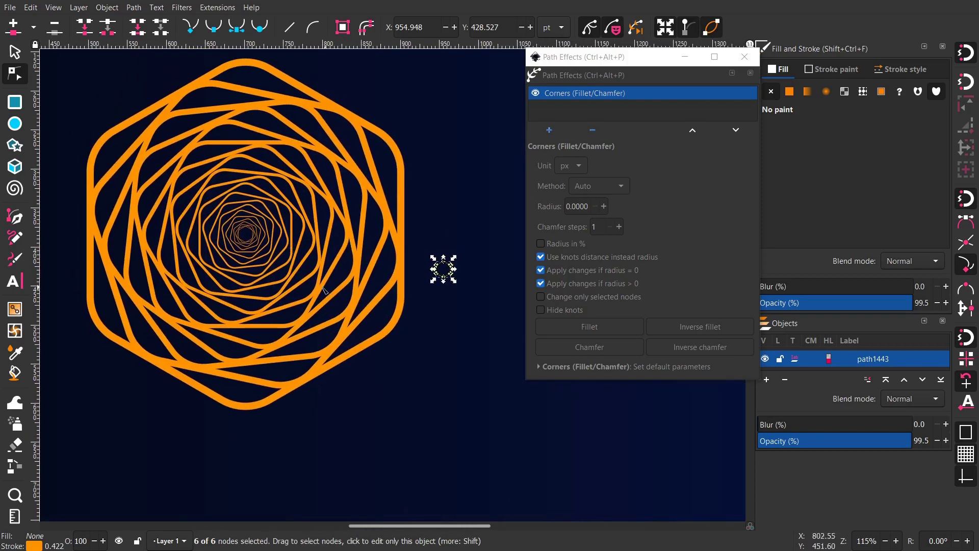
scroll(433, 294, up, 9)
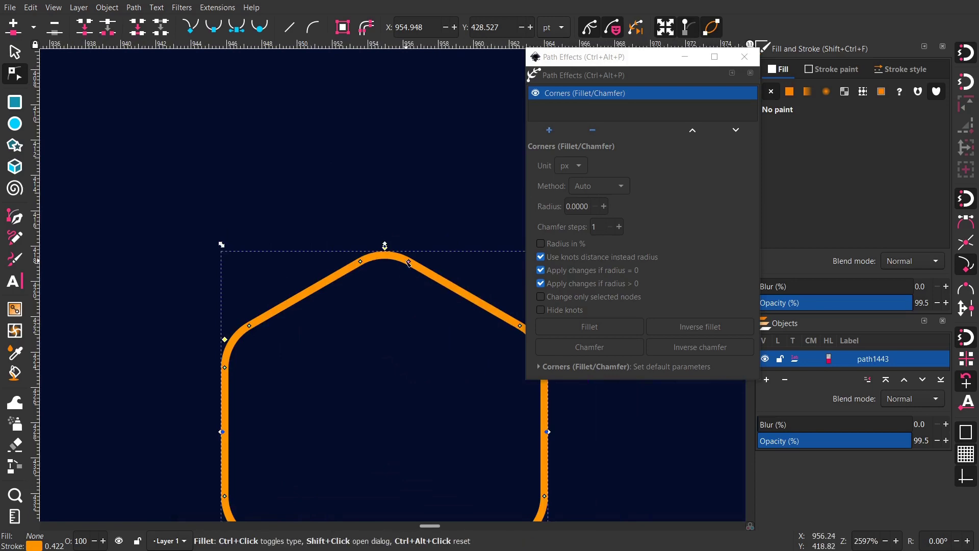
scroll(286, 304, down, 3)
scroll(361, 262, down, 2)
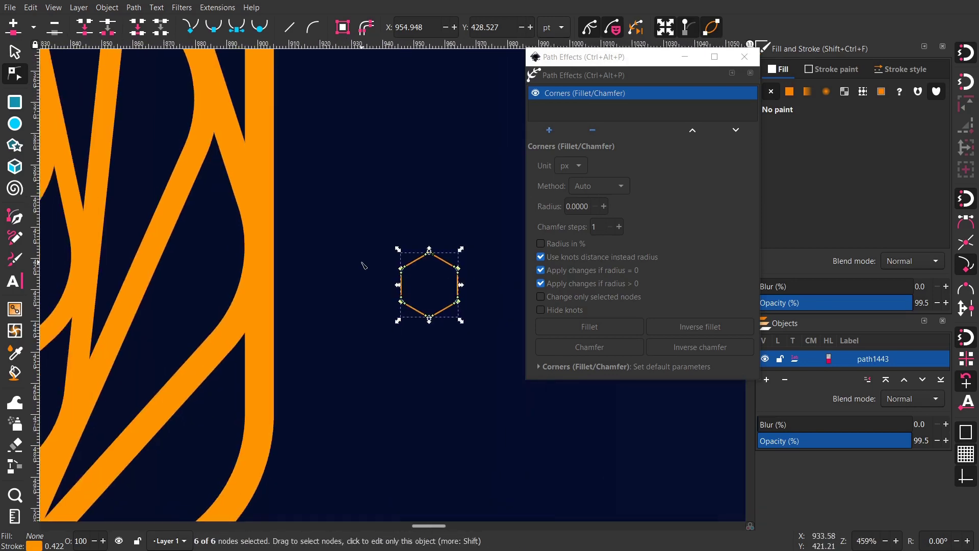
scroll(320, 280, down, 3)
drag(295, 262, 431, 231)
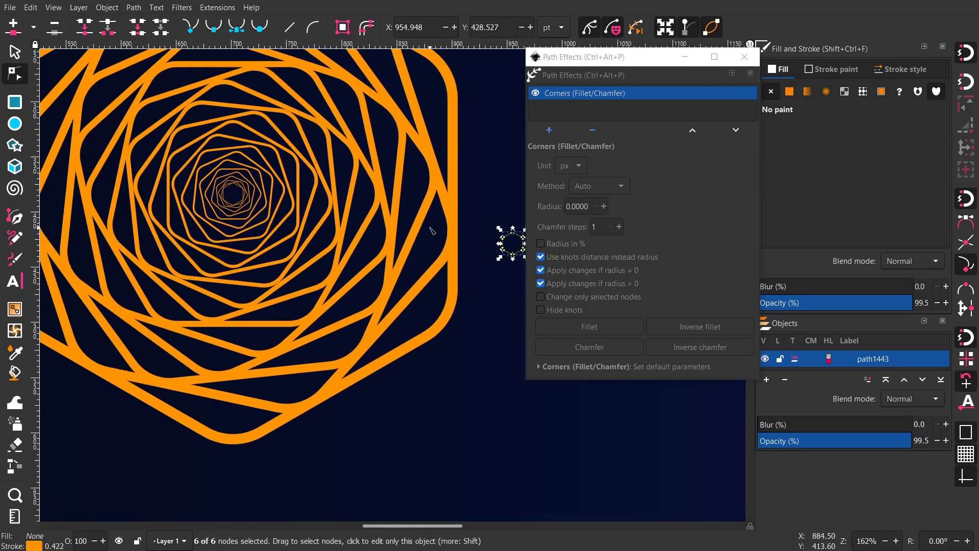
scroll(390, 249, down, 1)
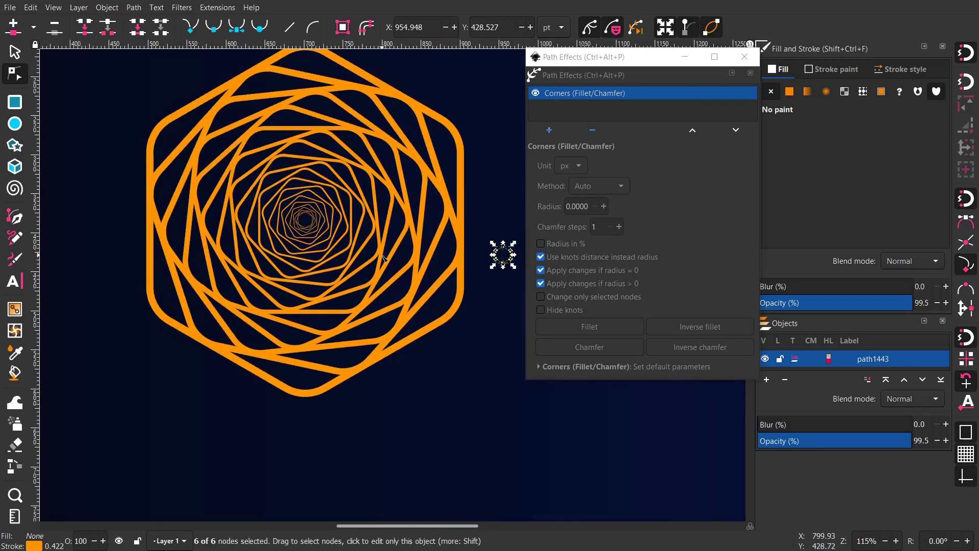
drag(405, 285, 343, 262)
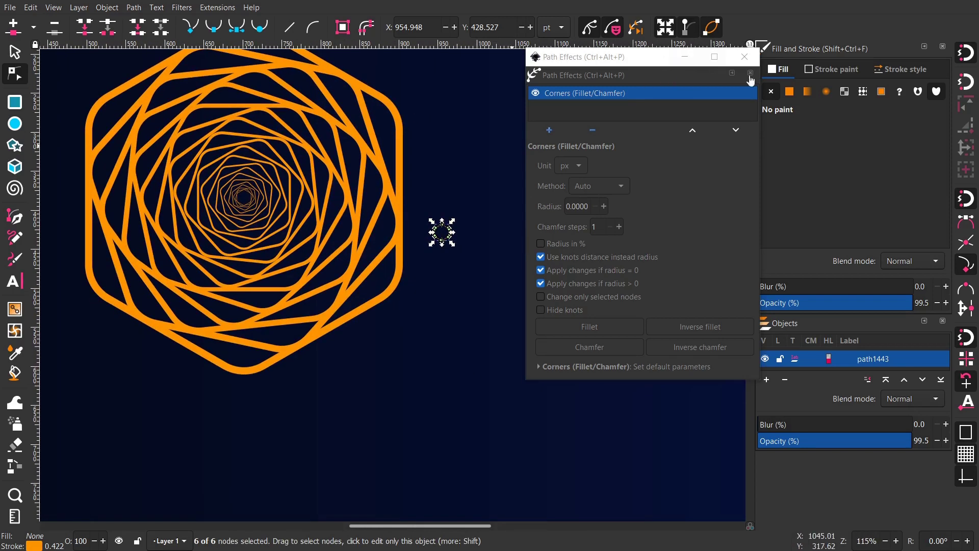
Turn the hexagon's stroke paint into a linear gradient and edit it on the canvas
click(818, 69)
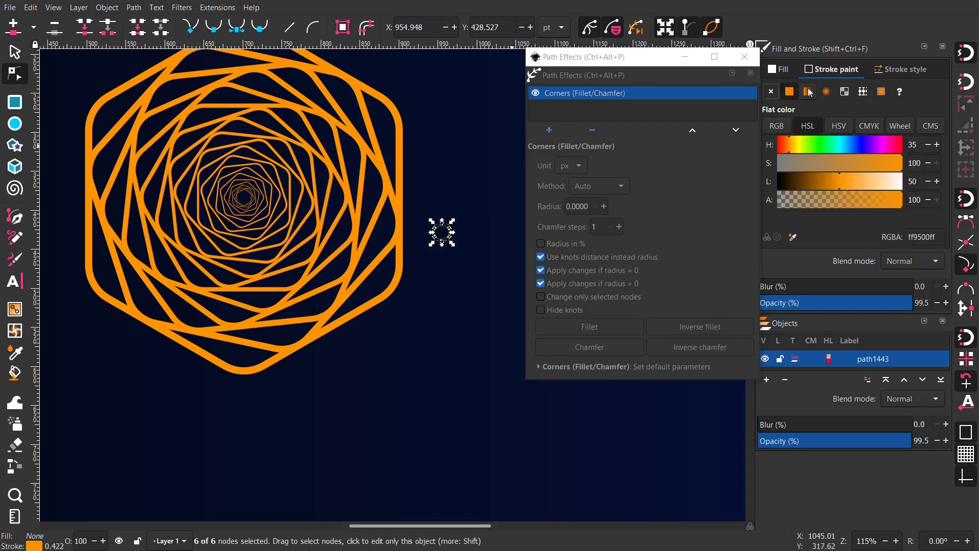
click(809, 93)
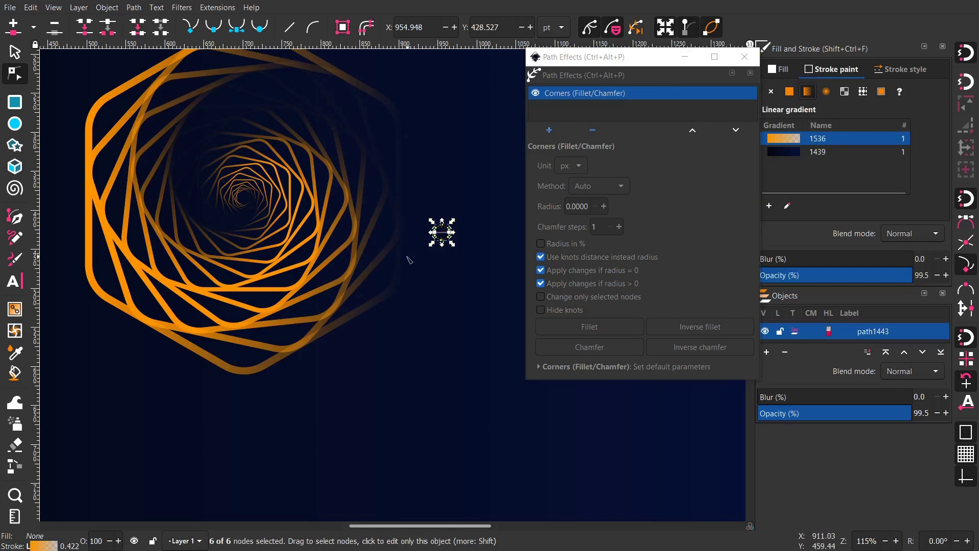
scroll(405, 260, right, 2)
click(787, 206)
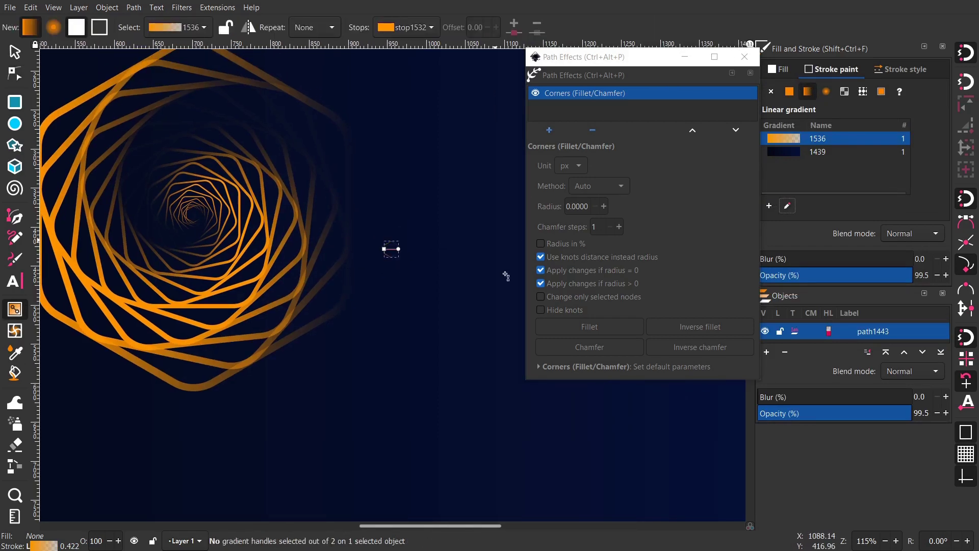
ctrl+scroll(406, 262, up, 2)
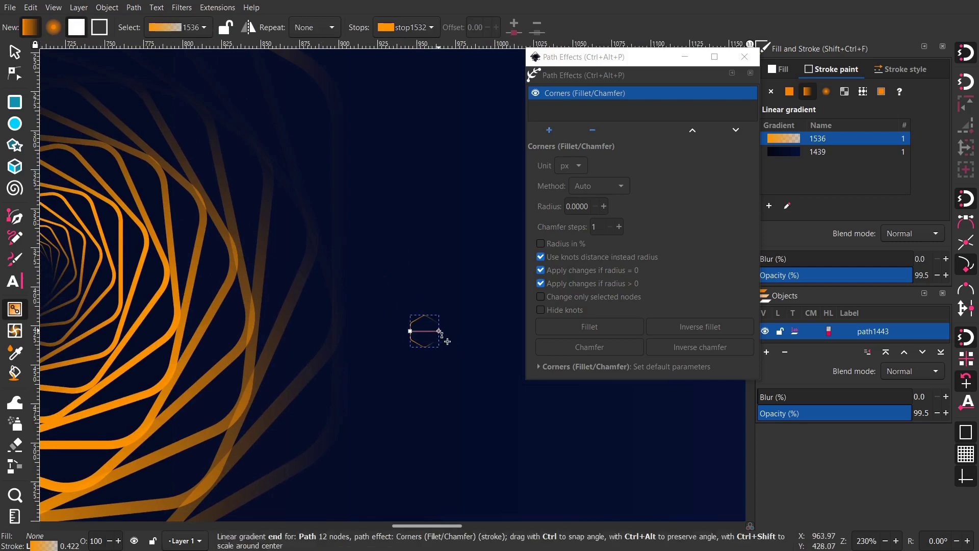
Make the gradient's end stop fully opaque aqua-green (hue 164, 00ffbbff)
click(440, 332)
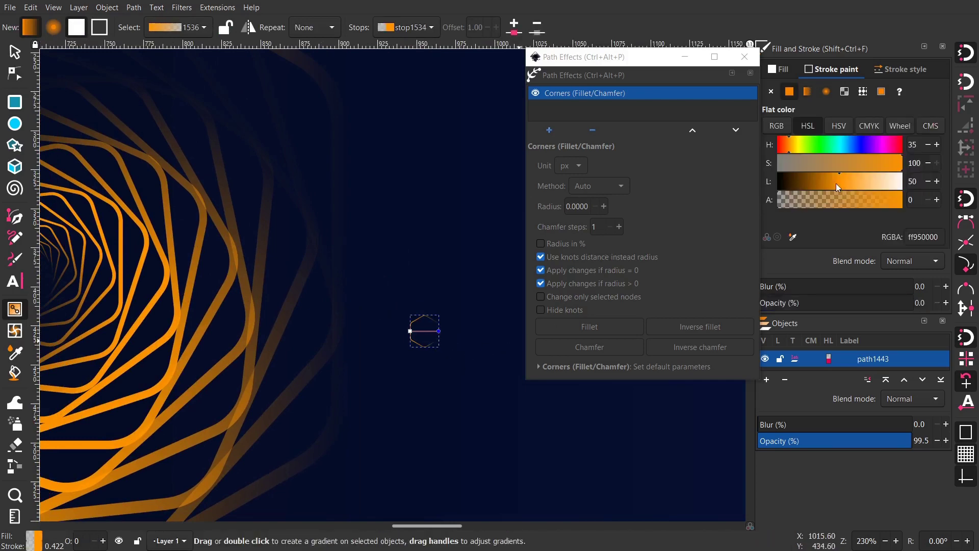
drag(862, 198, 956, 222)
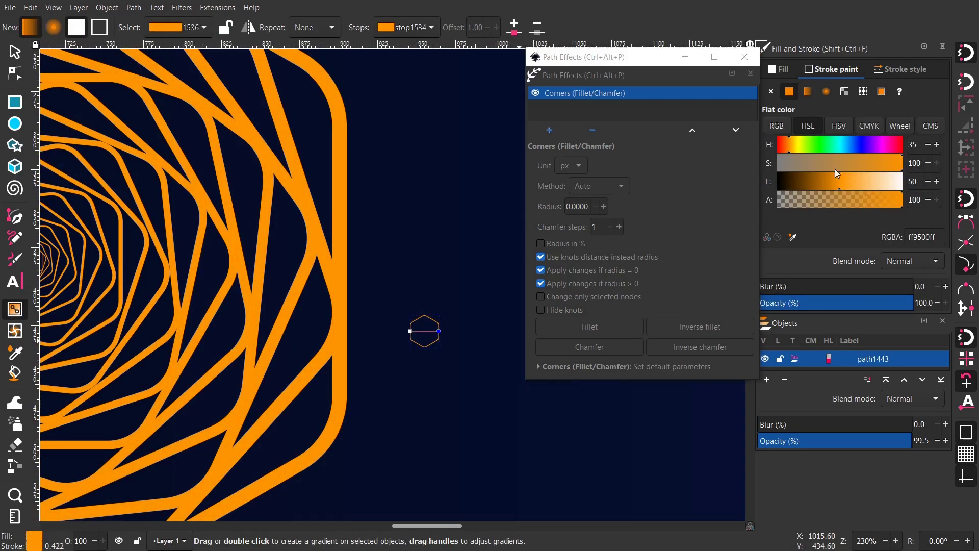
drag(800, 145, 833, 148)
scroll(337, 268, down, 2)
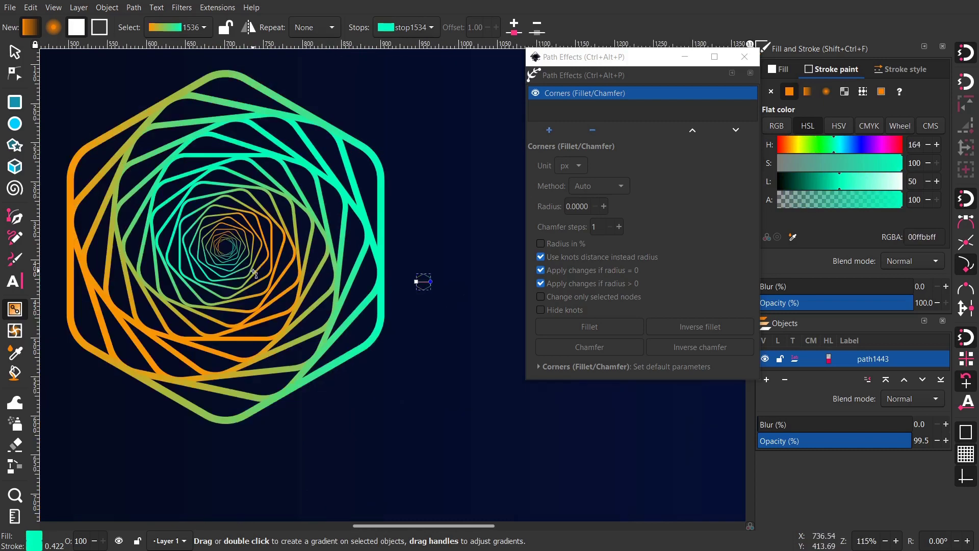
scroll(332, 297, up, 3)
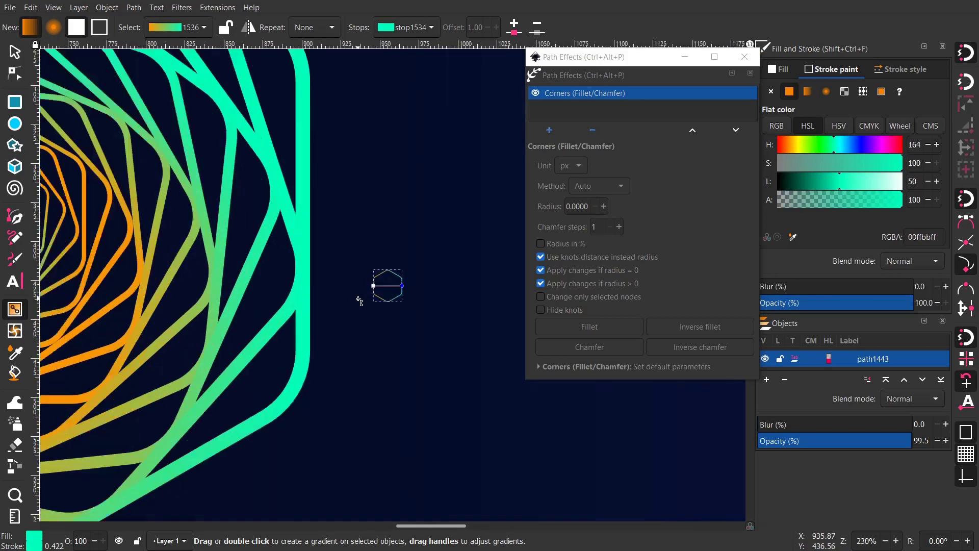
scroll(499, 80, right, 2)
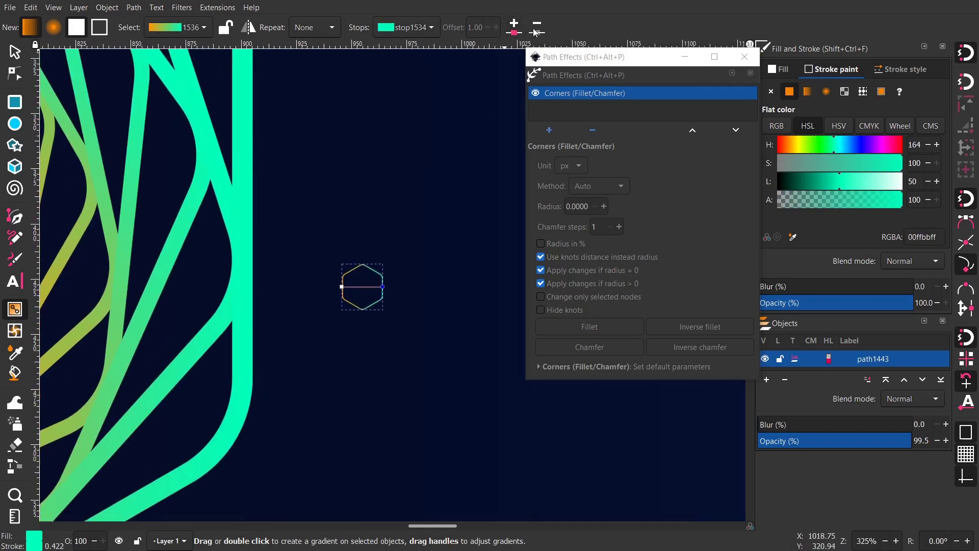
scroll(402, 196, up, 1)
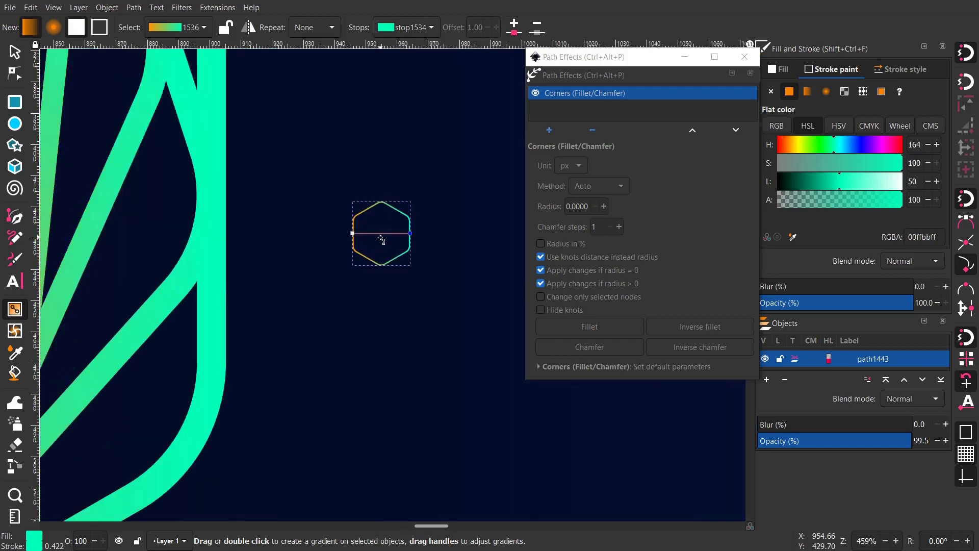
Add a middle stop to the stroke gradient and colour it black
double_click(376, 233)
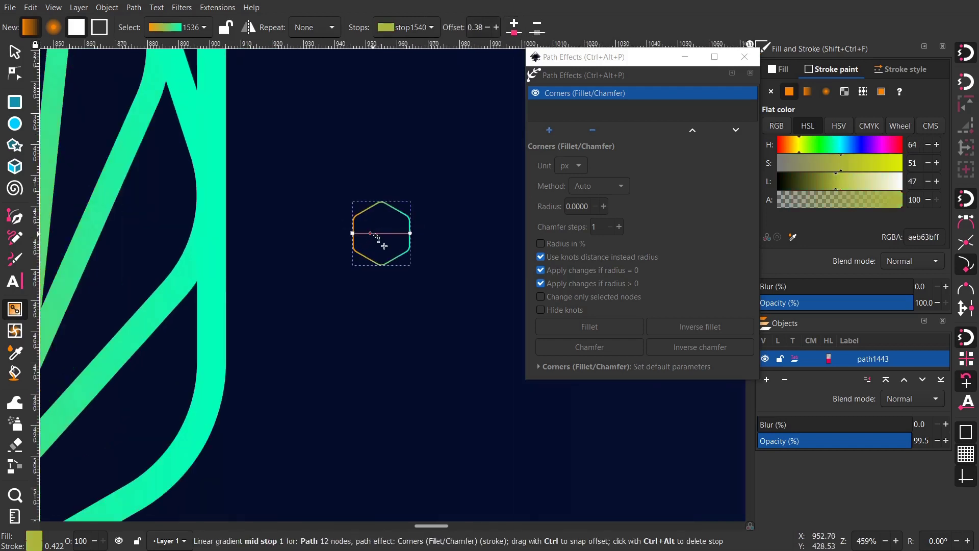
drag(382, 237, 380, 233)
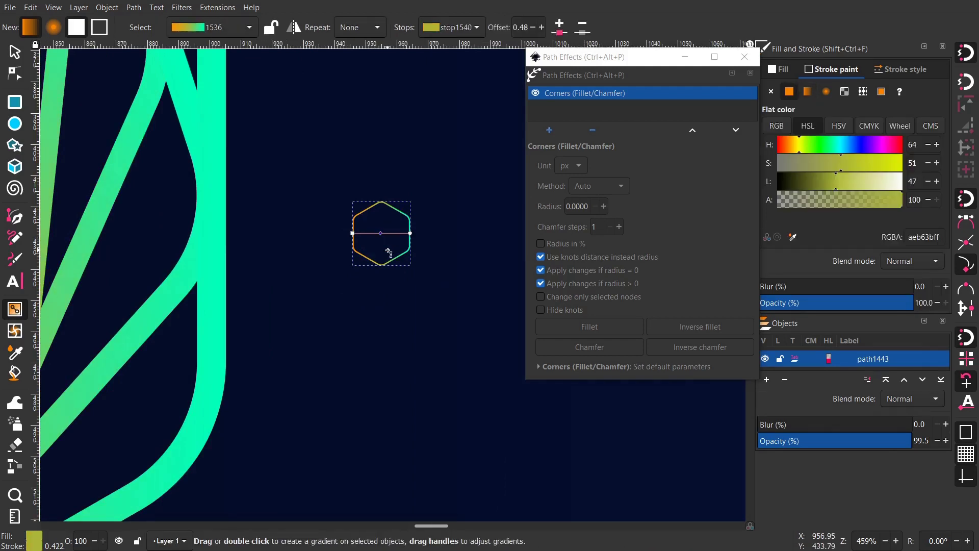
drag(810, 173, 777, 182)
scroll(383, 241, up, 4)
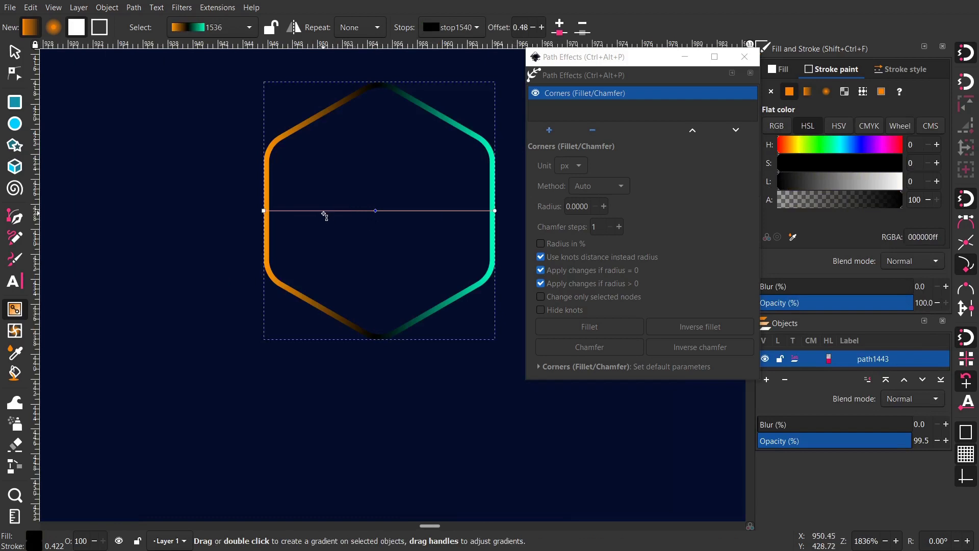
Add stops at 0.24 and 0.75, and turn the 0.24 stop a lighter red
double_click(320, 211)
double_click(437, 210)
click(320, 211)
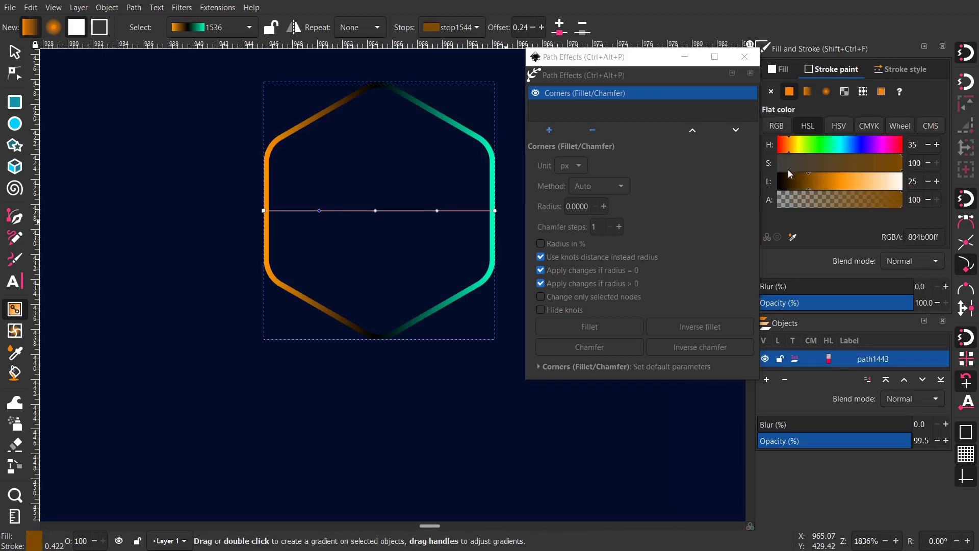
click(785, 147)
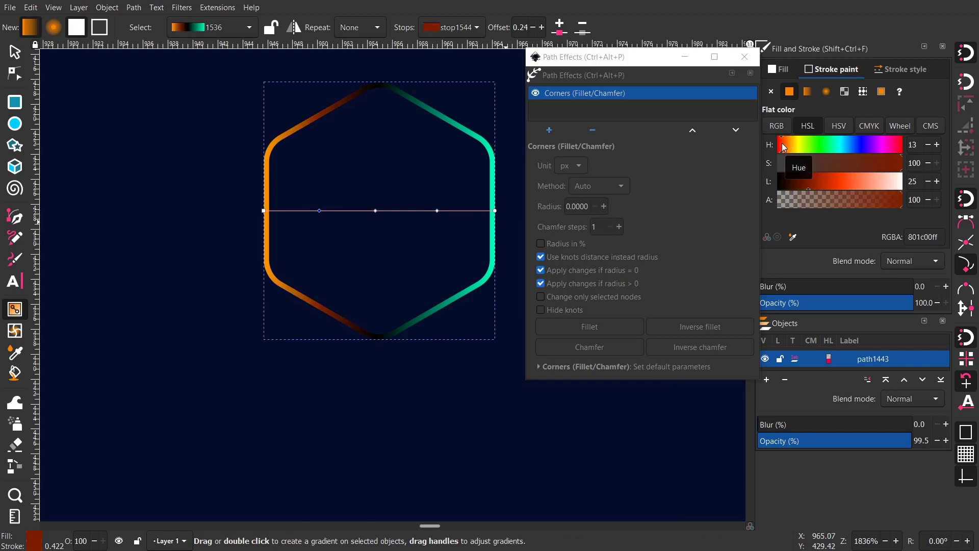
click(781, 146)
click(819, 188)
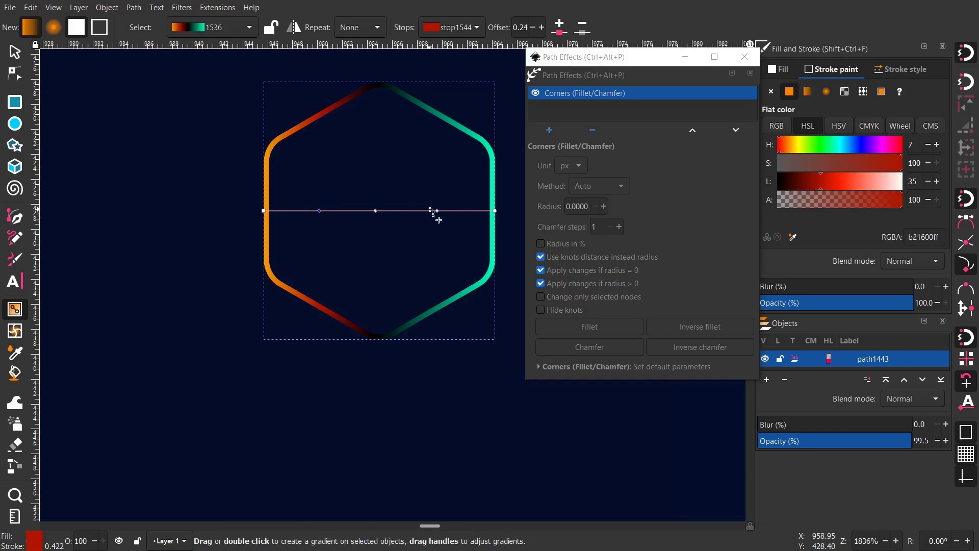
Add a black stop near the gradient's centre, nudged slightly right
double_click(365, 210)
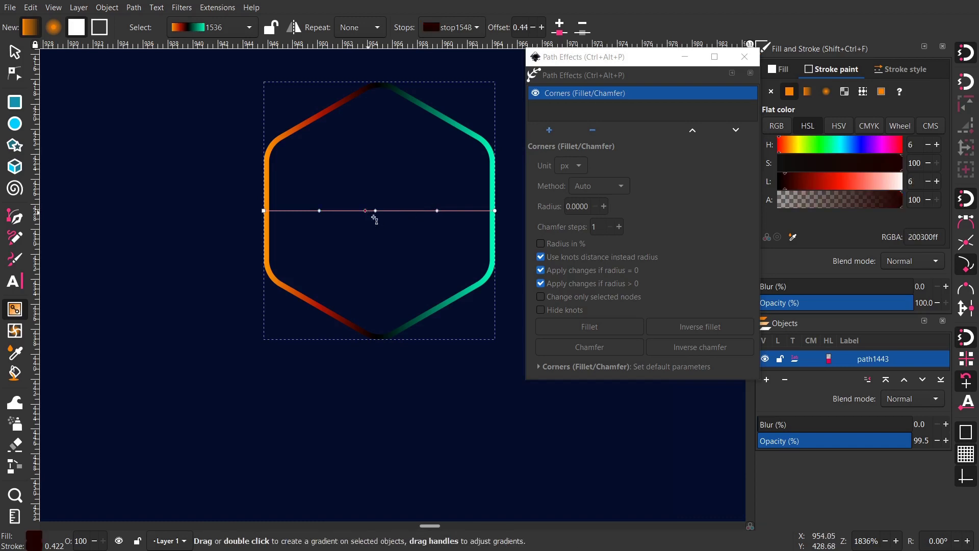
drag(786, 188, 778, 188)
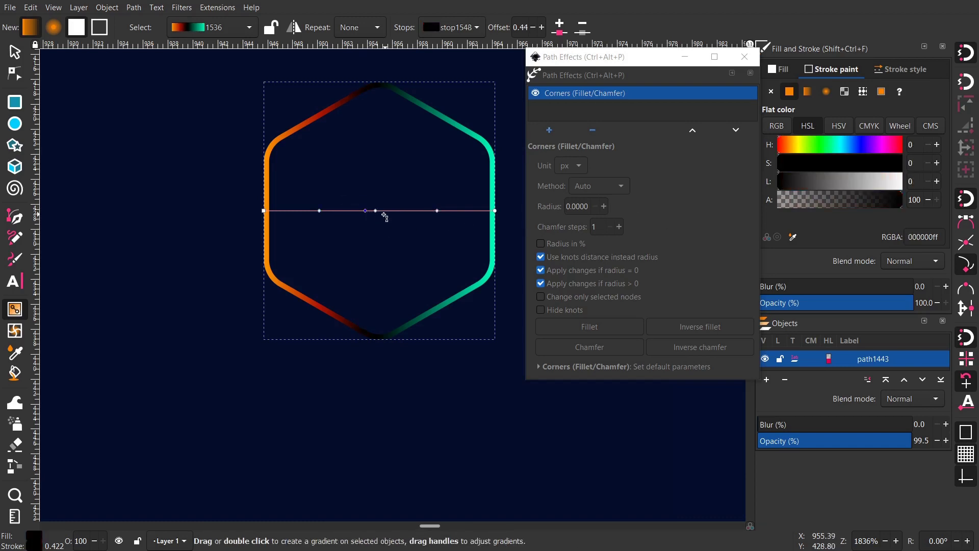
drag(386, 212, 391, 214)
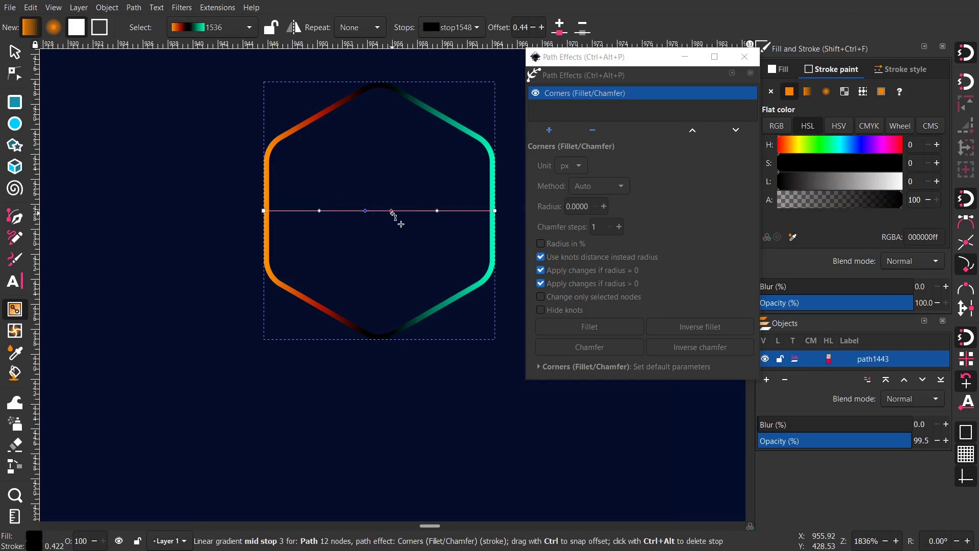
Shift the teal 0.75 stop's hue toward blue
click(438, 211)
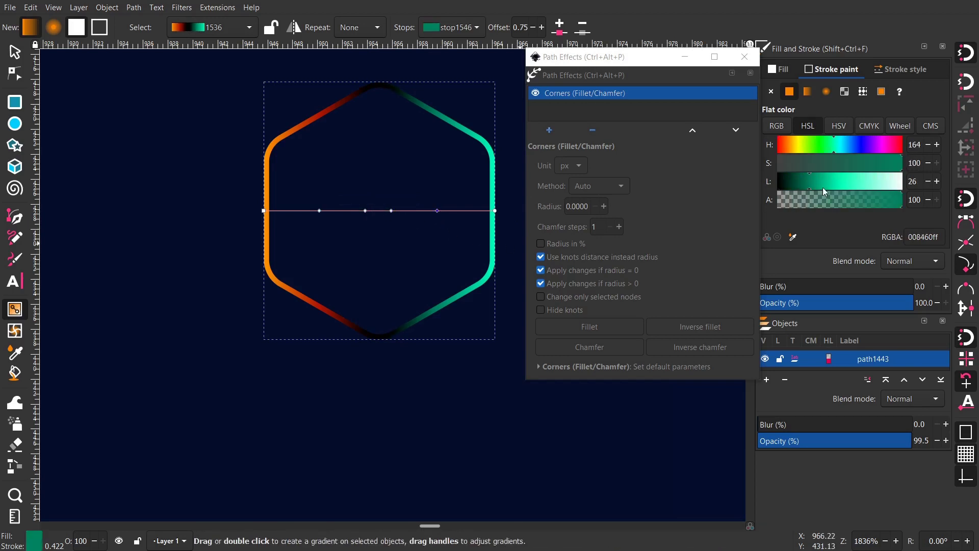
drag(843, 145, 859, 149)
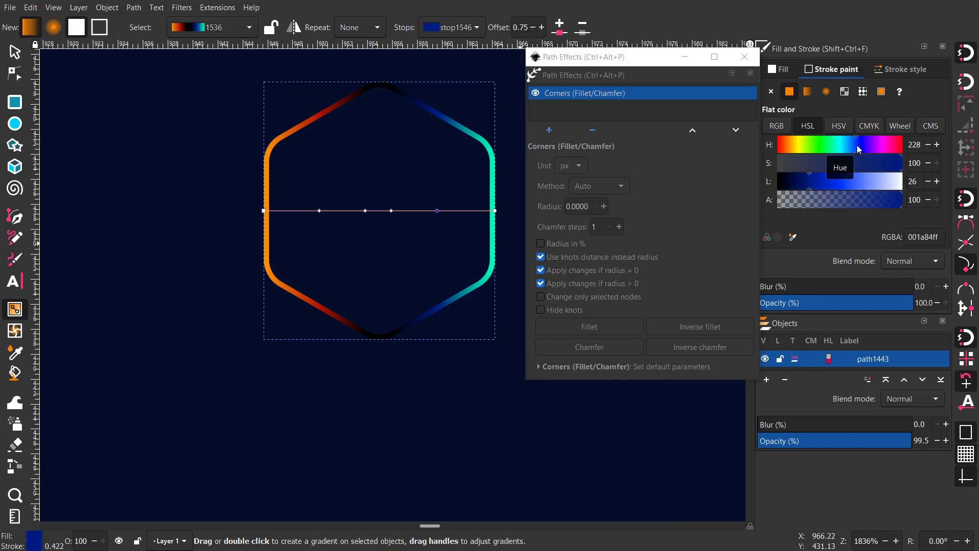
ctrl+scroll(382, 245, down, 6)
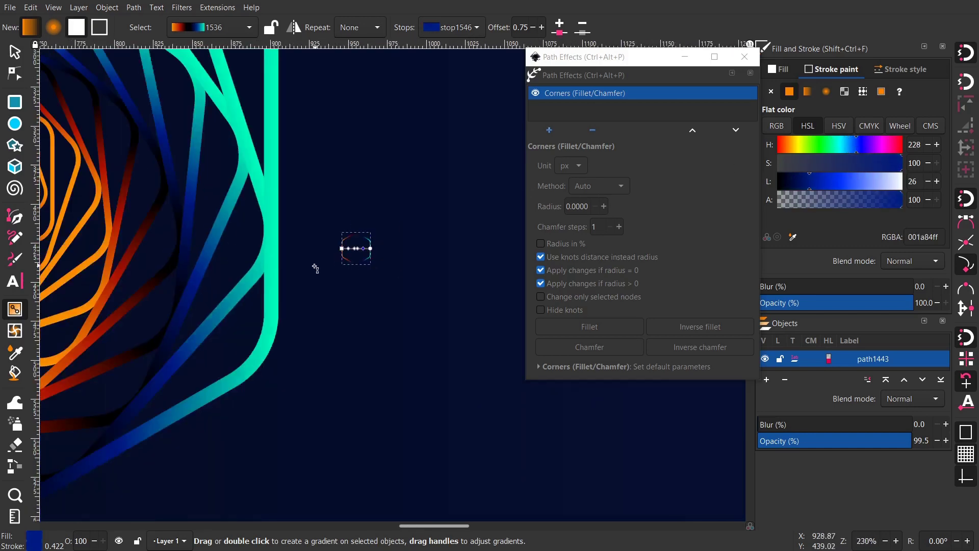
ctrl+scroll(367, 263, down, 5)
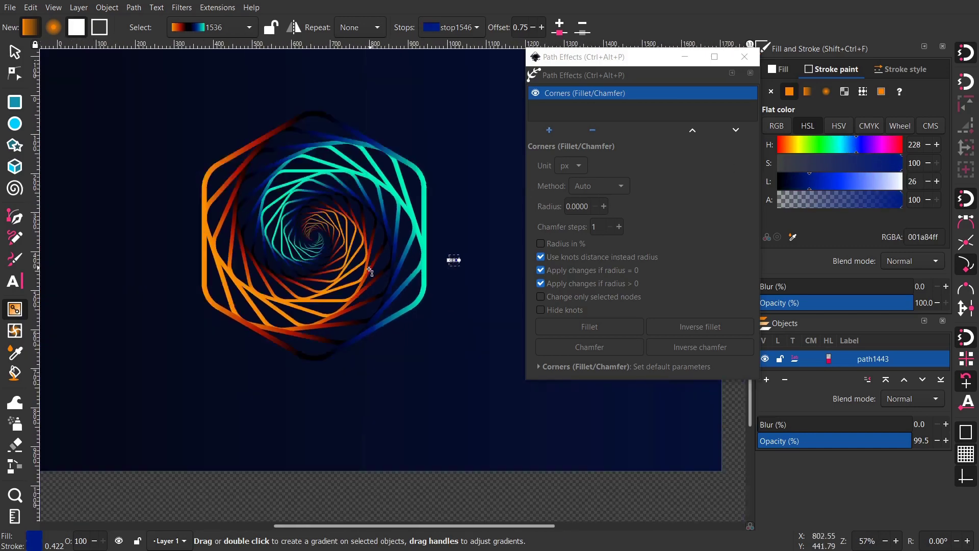
ctrl+scroll(457, 263, up, 4)
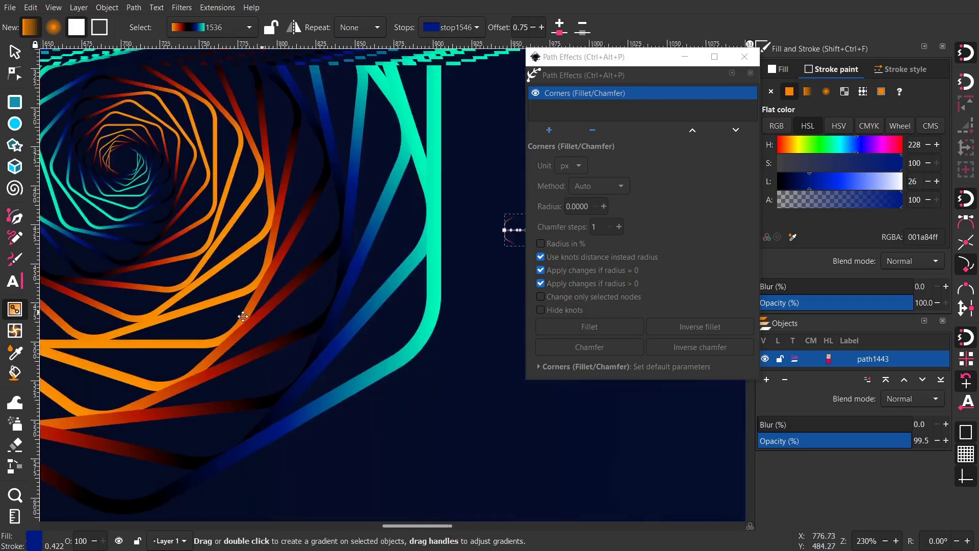
ctrl+scroll(308, 256, down, 2)
Darken the leftmost stop to dark red and set the 0.75 stop to cyan 0cfff3ff
click(308, 255)
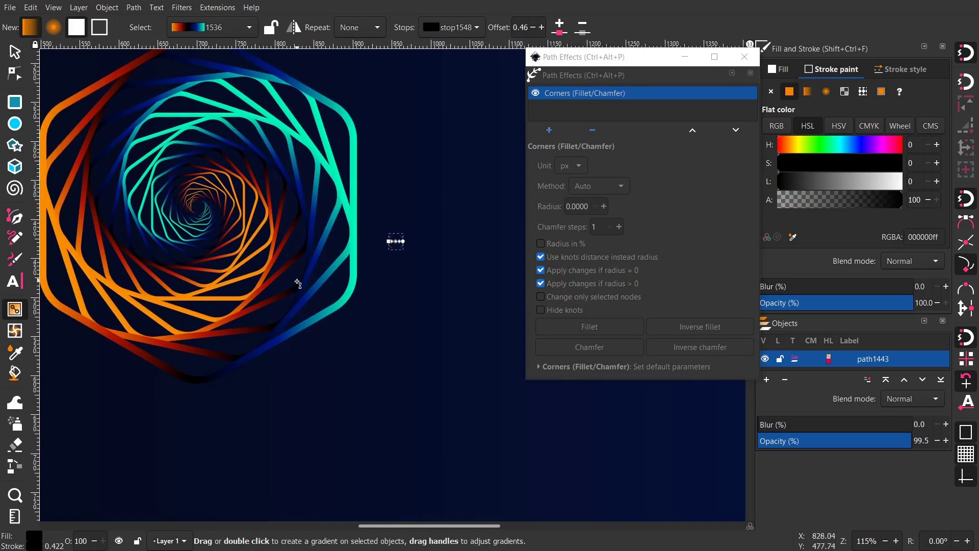
key(3)
click(106, 258)
drag(840, 183, 822, 183)
click(433, 258)
click(352, 257)
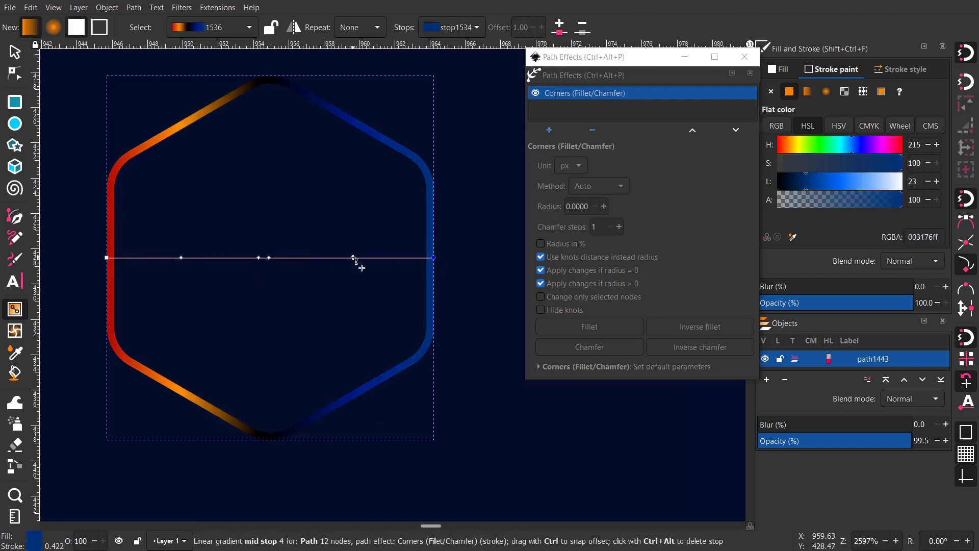
key(grave)
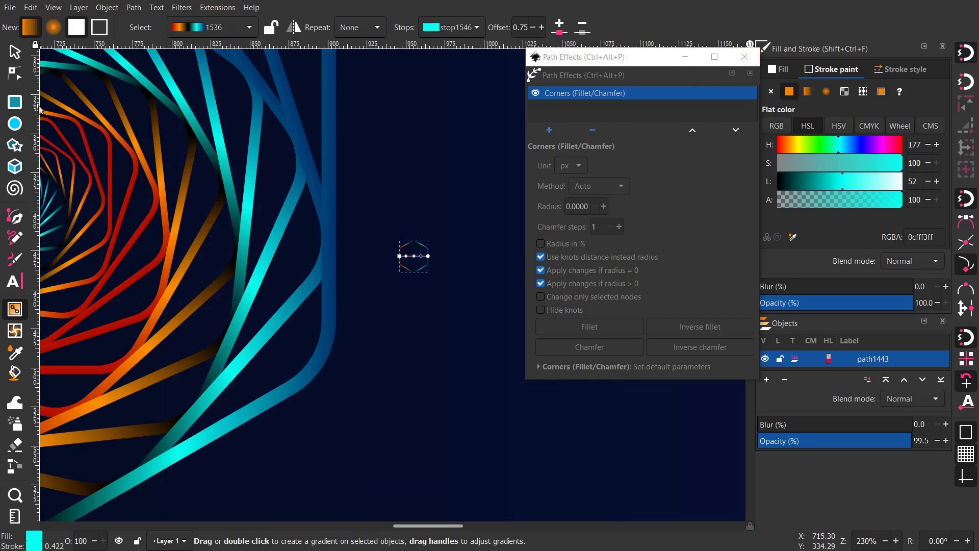
Bake the corner effect into the hexagon with Path > Object to Path and close Path Effects
click(15, 53)
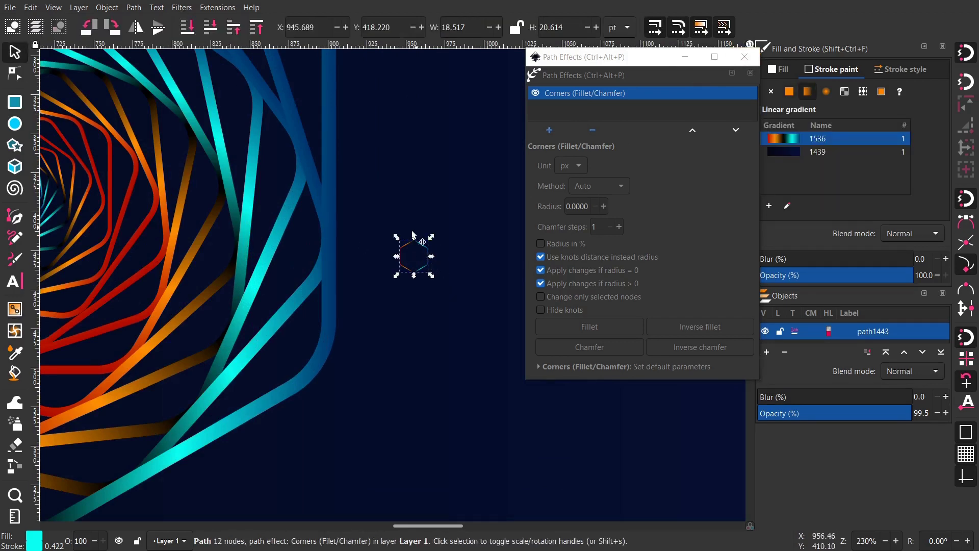
click(131, 9)
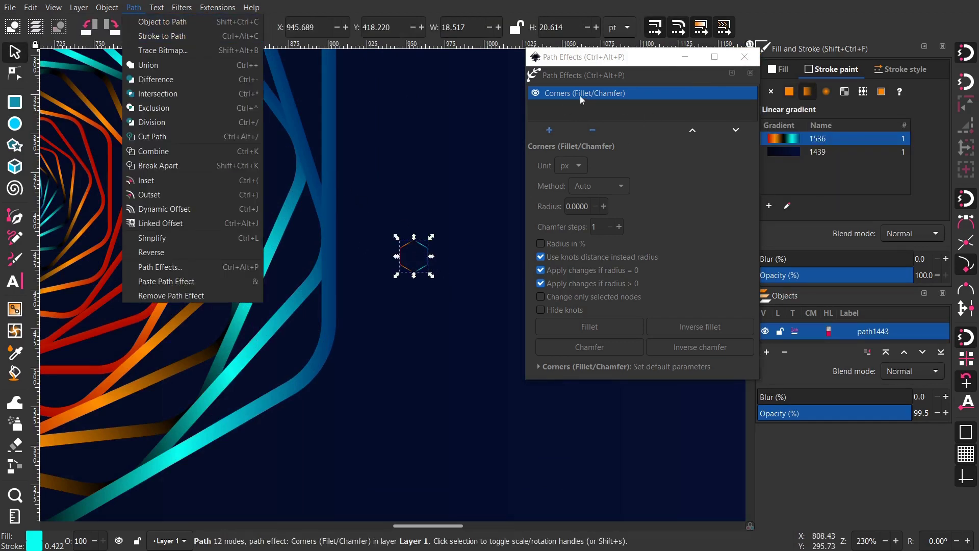
click(161, 22)
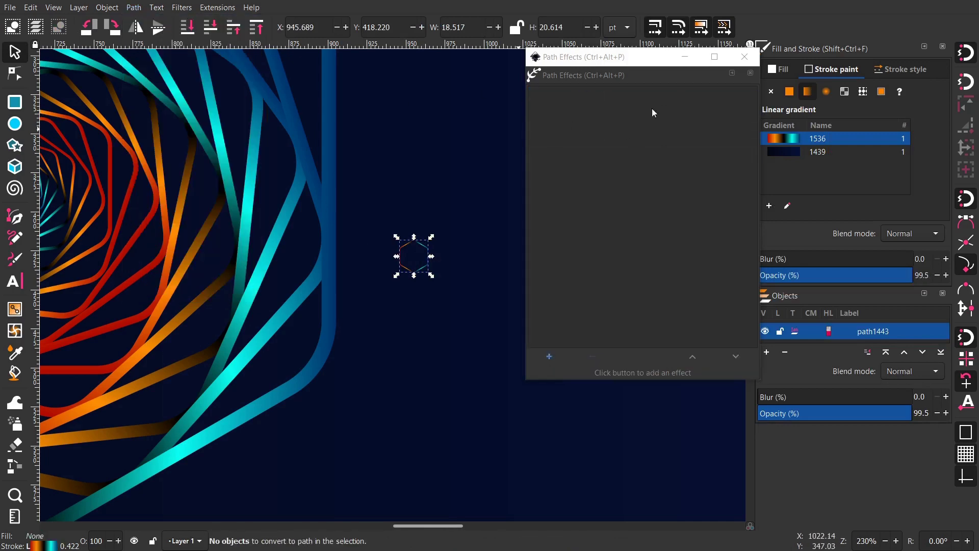
click(744, 57)
scroll(495, 280, down, 1)
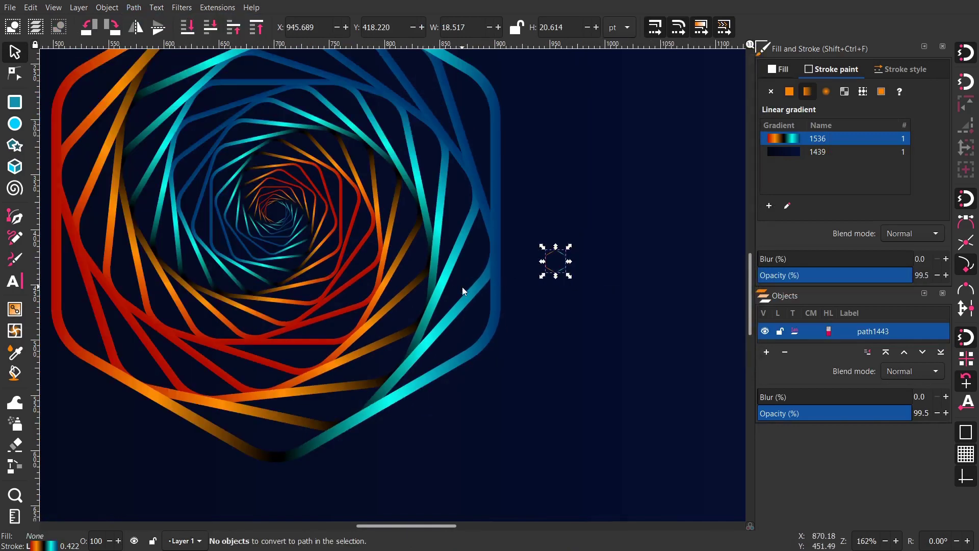
scroll(462, 287, down, 1)
scroll(365, 340, down, 1)
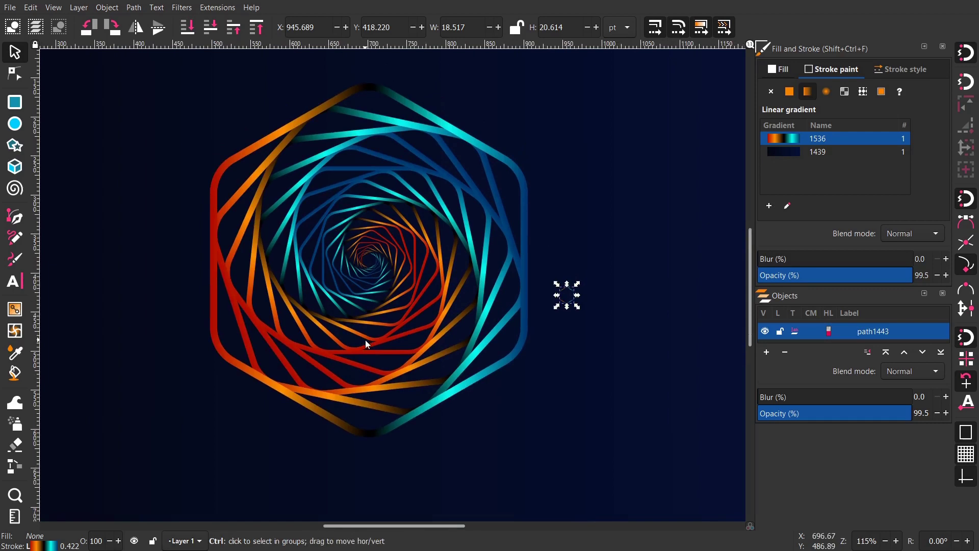
Save the drawing as sdsd.svg on the Desktop
key(ctrl+s)
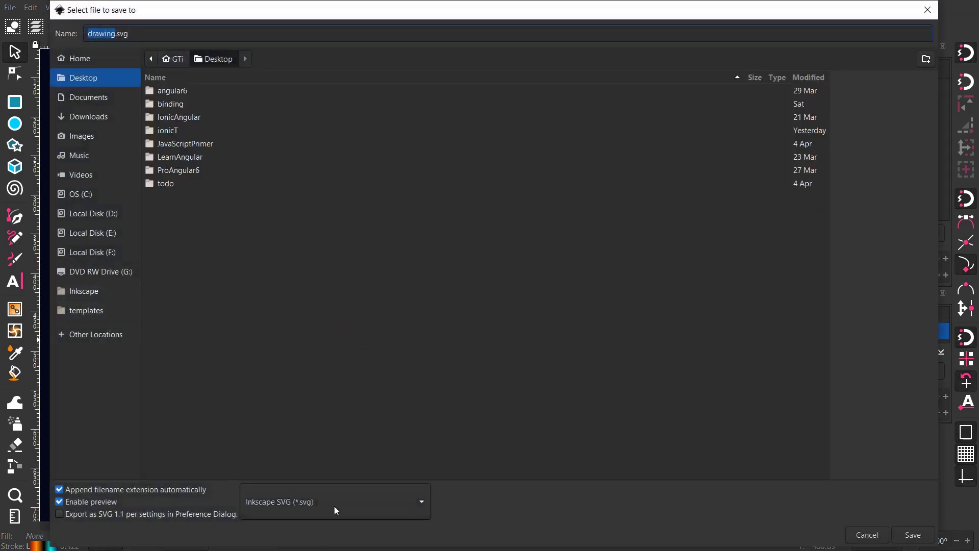
text(sdsd)
click(912, 534)
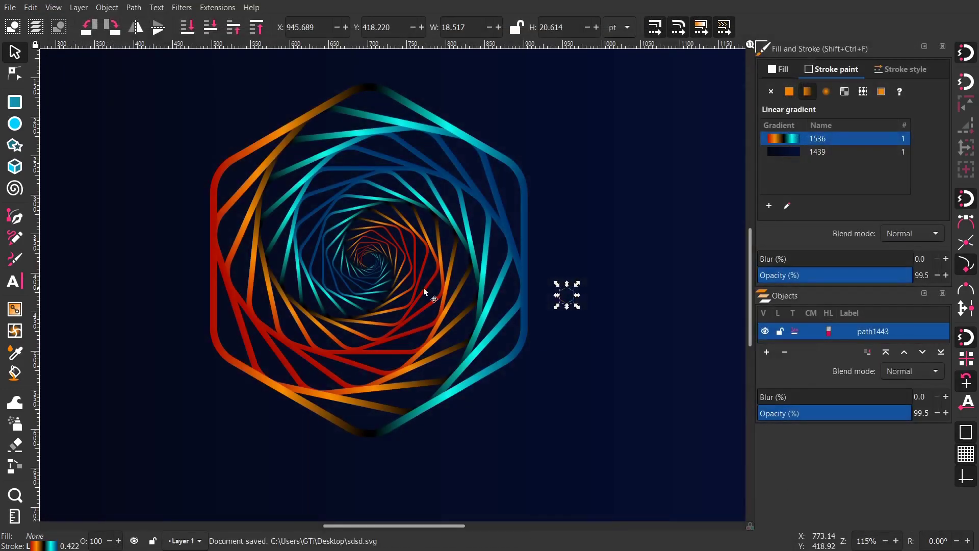
scroll(416, 290, left, 1)
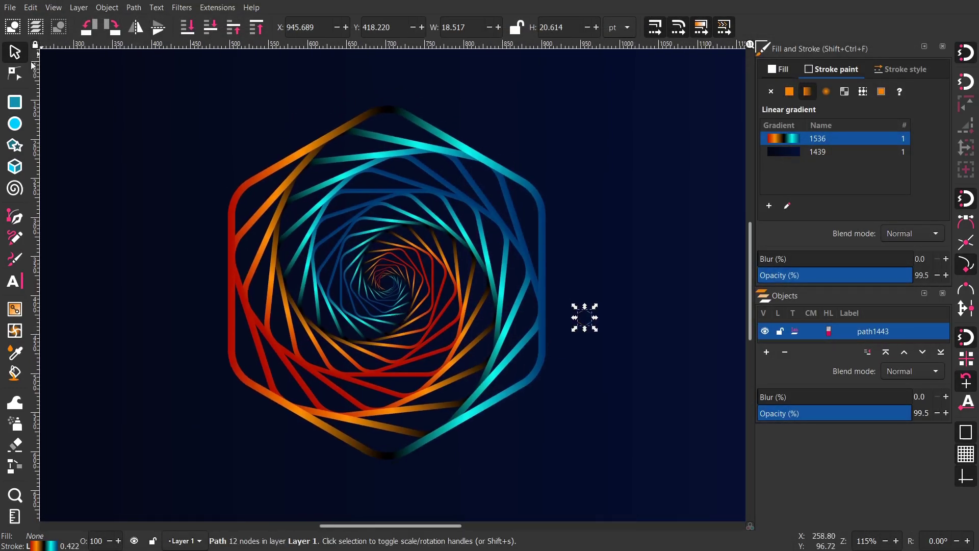
scroll(96, 121, down, 4)
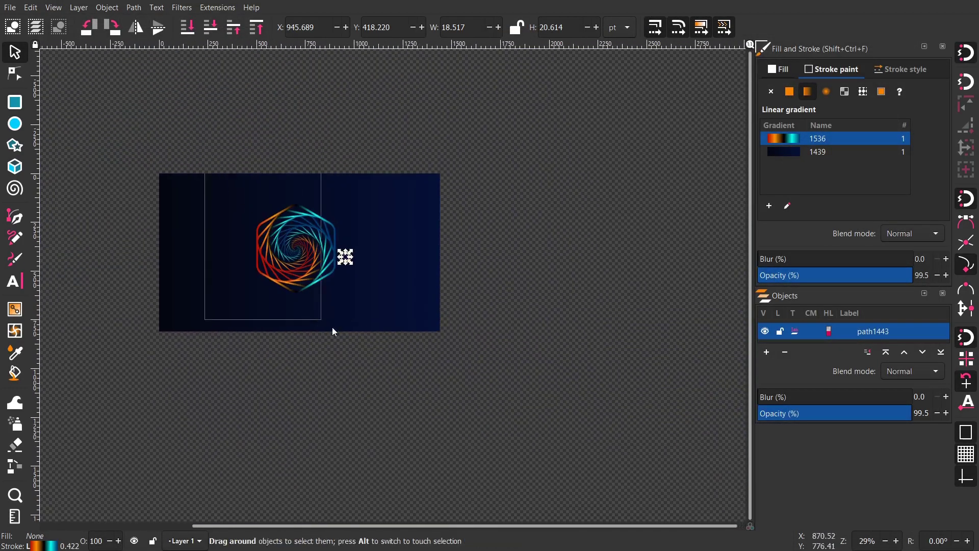
Select everything and unlink the clones into 22 standalone paths sharing the 1536 gradient
key(ctrl+a)
scroll(268, 281, up, 2)
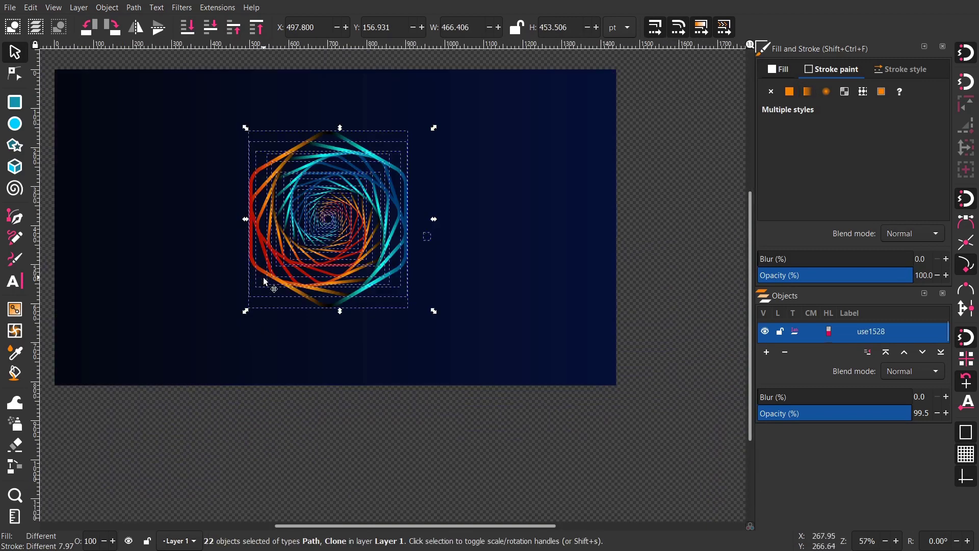
click(21, 8)
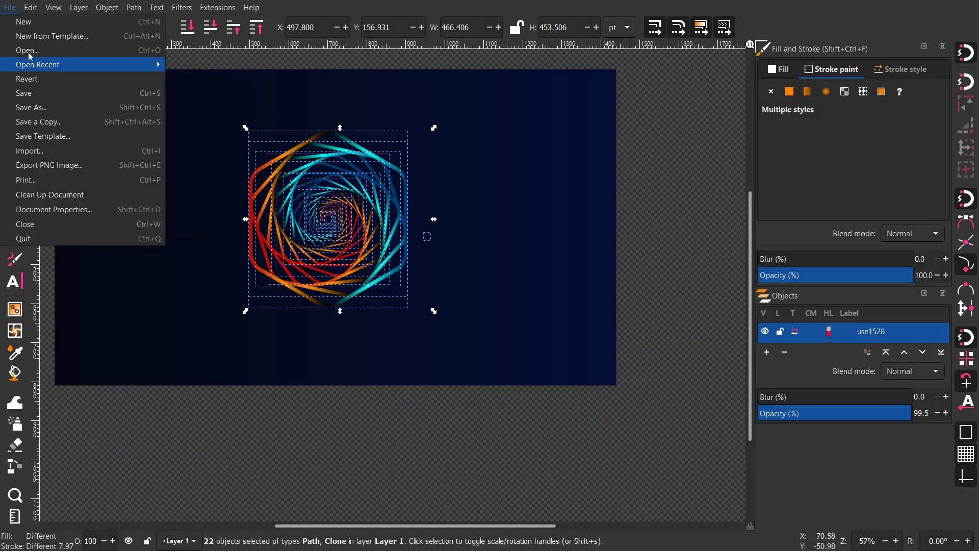
mouse_move(31, 7)
mouse_move(102, 182)
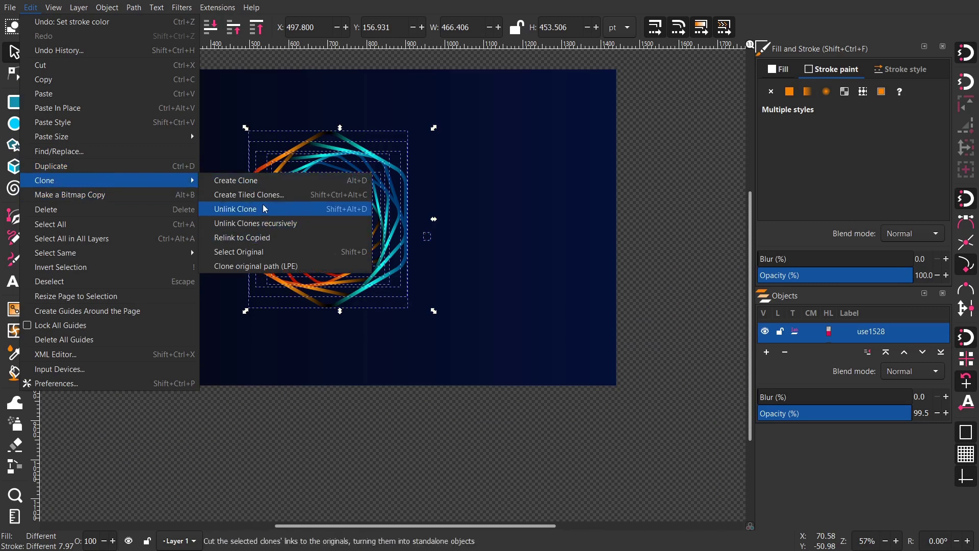
click(348, 214)
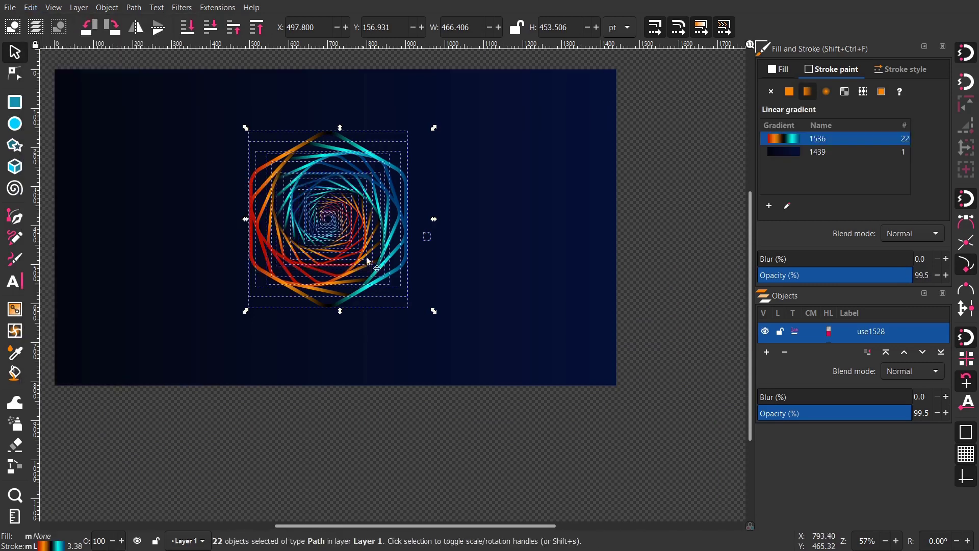
ctrl+scroll(398, 280, up, 1)
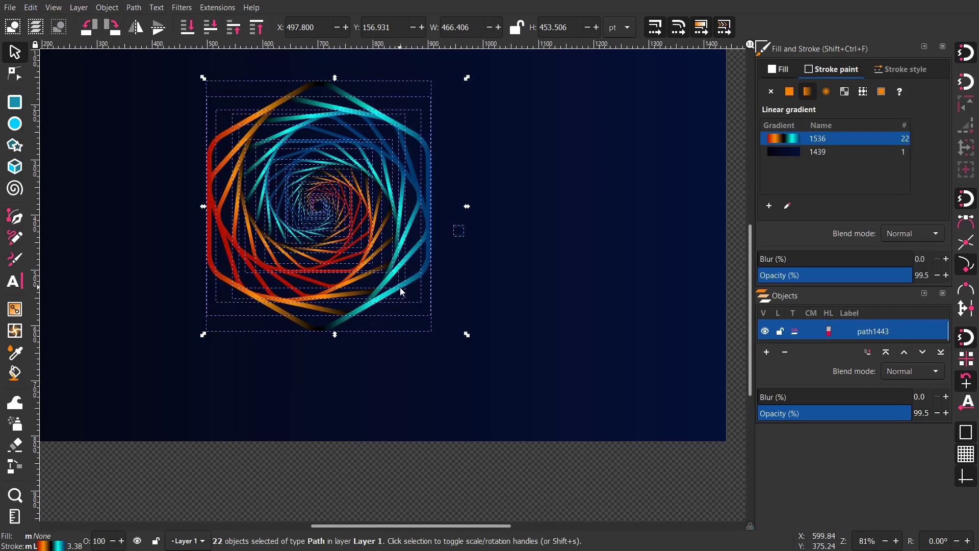
scroll(398, 280, up, 5)
Select the outermost hexagon of the spiral and open its stroke gradient for editing
click(388, 163)
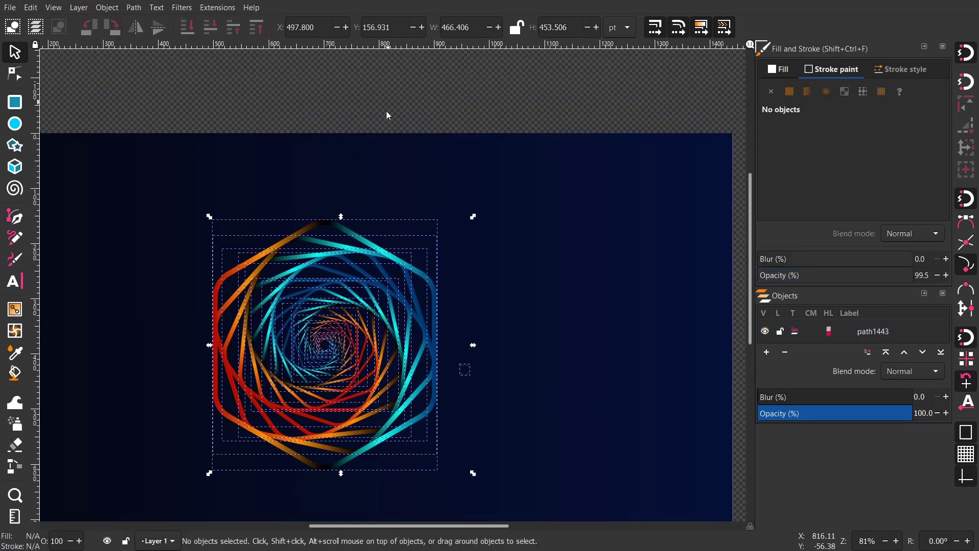
ctrl+scroll(354, 215, up, 2)
click(385, 138)
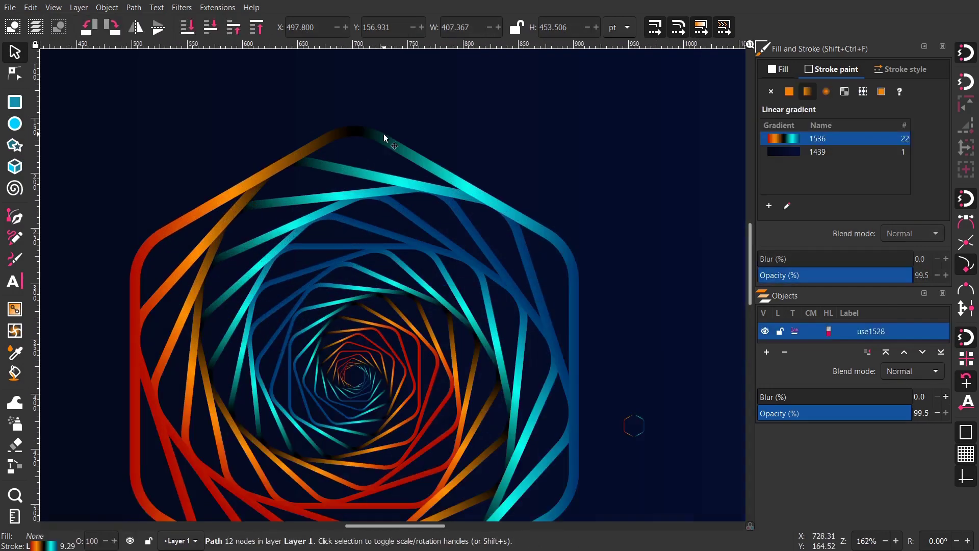
scroll(324, 279, down, 5)
scroll(349, 242, up, 2)
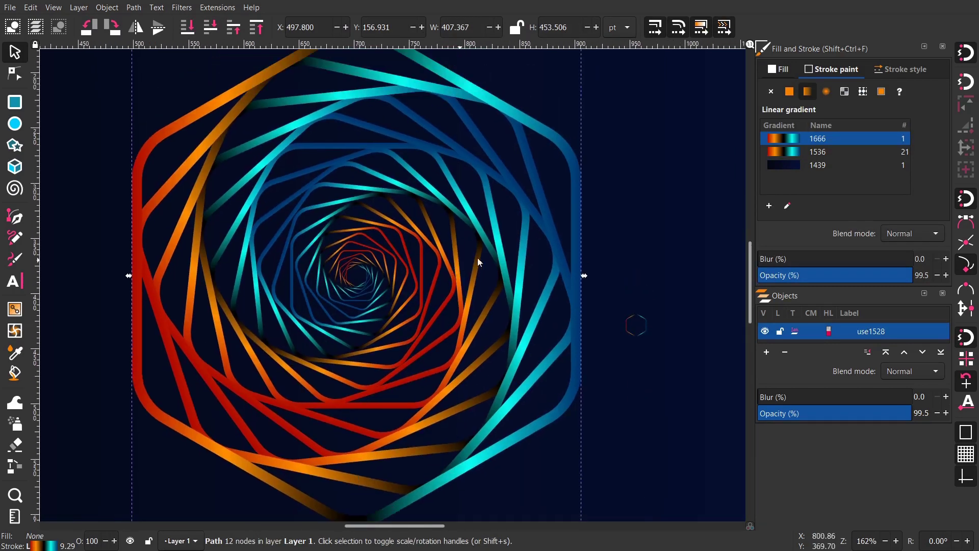
click(787, 205)
scroll(395, 291, left, 2)
scroll(300, 270, up, 1)
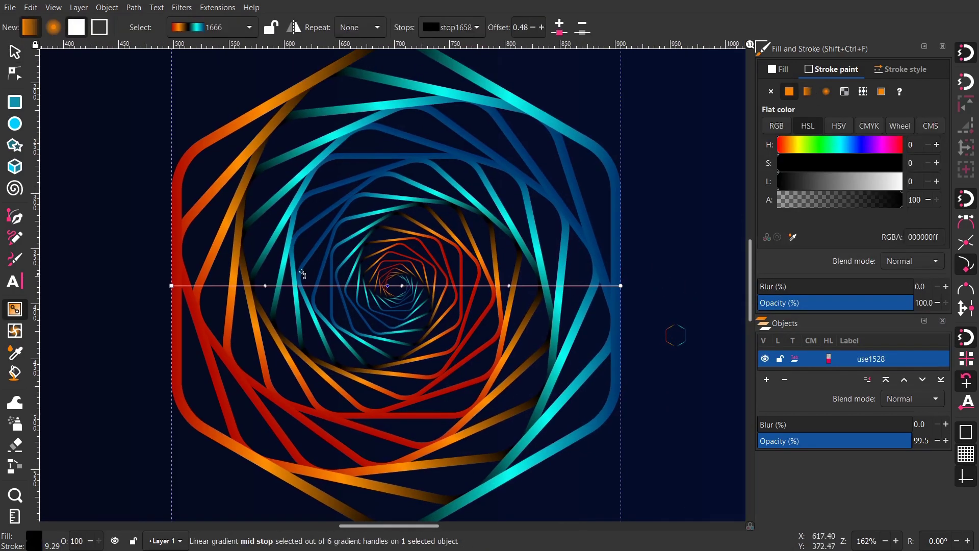
scroll(291, 127, up, 4)
scroll(346, 151, right, 1)
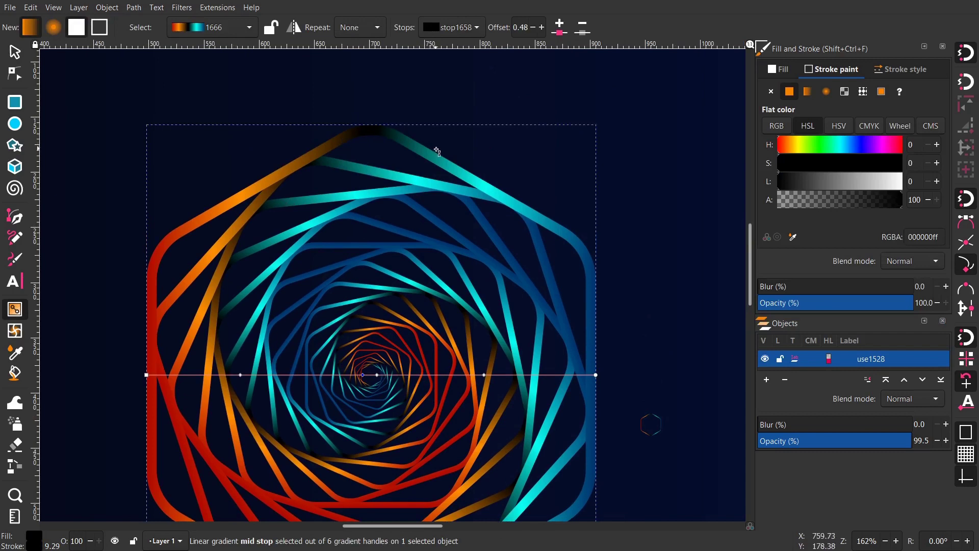
scroll(321, 411, down, 5)
scroll(321, 411, left, 1)
scroll(440, 306, up, 2)
Delete the black middle stop so the gradient blends from orange into cyan, then deselect
click(582, 29)
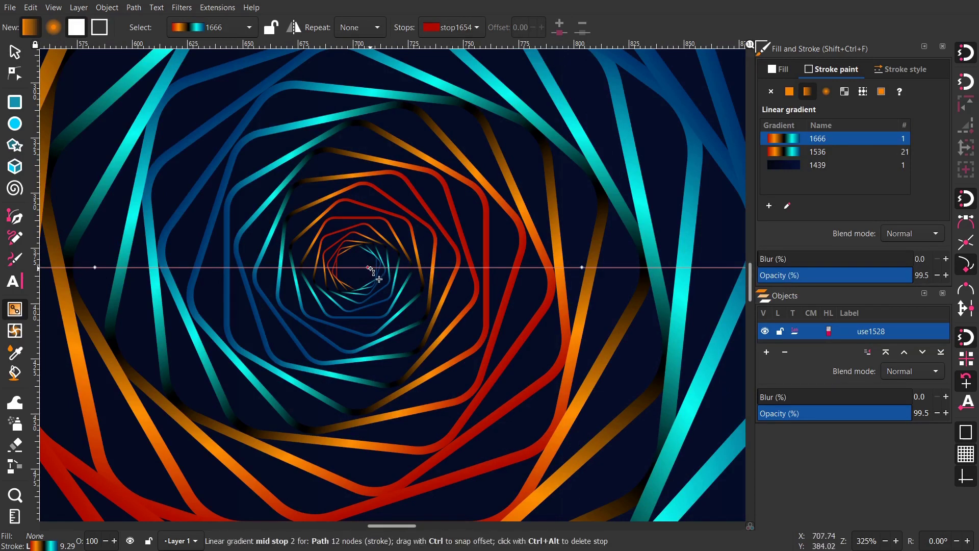
click(789, 206)
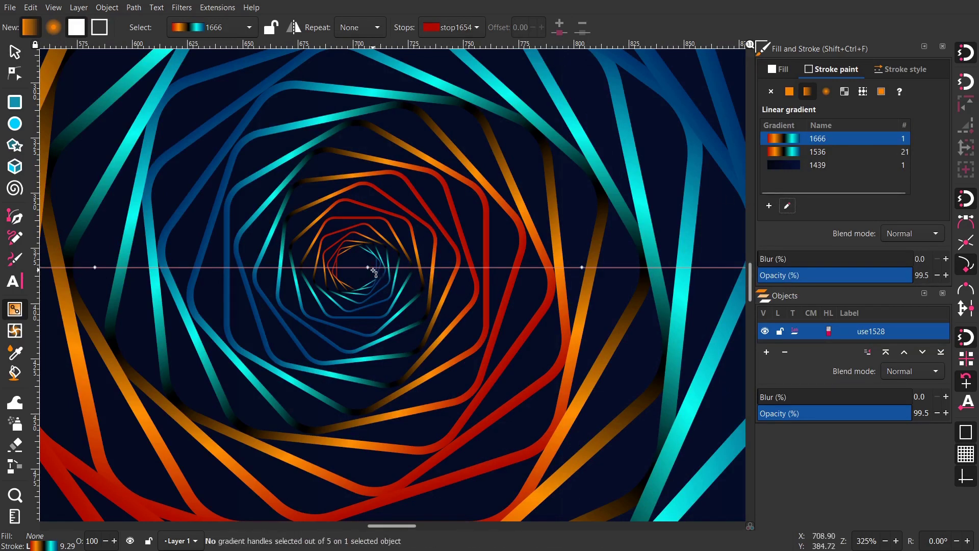
click(369, 268)
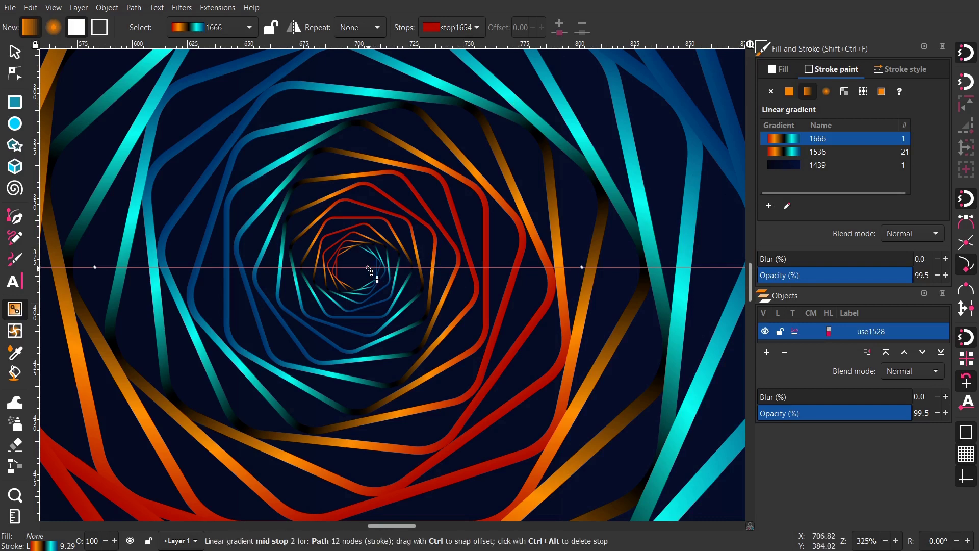
click(584, 32)
scroll(430, 203, down, 2)
scroll(412, 173, up, 6)
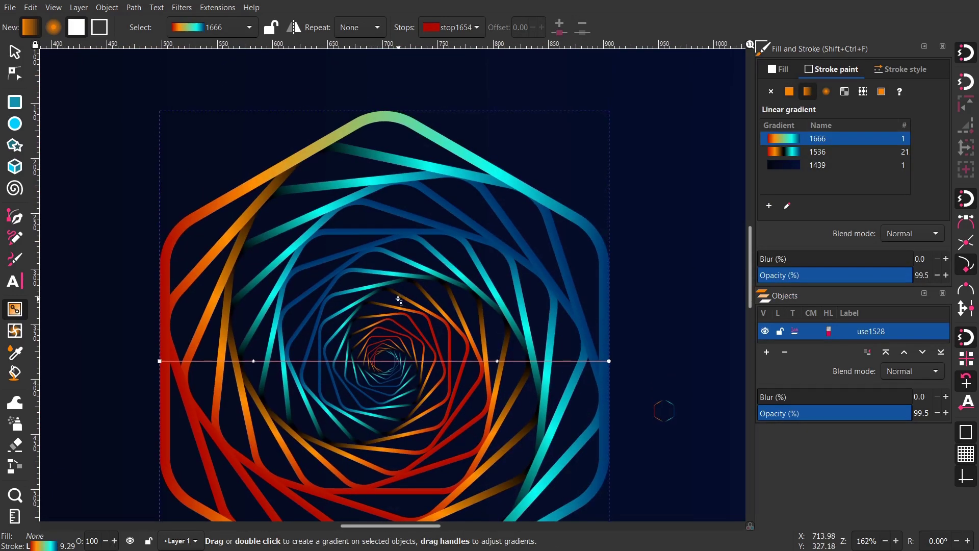
scroll(397, 282, down, 3)
scroll(377, 217, down, 3)
key(s)
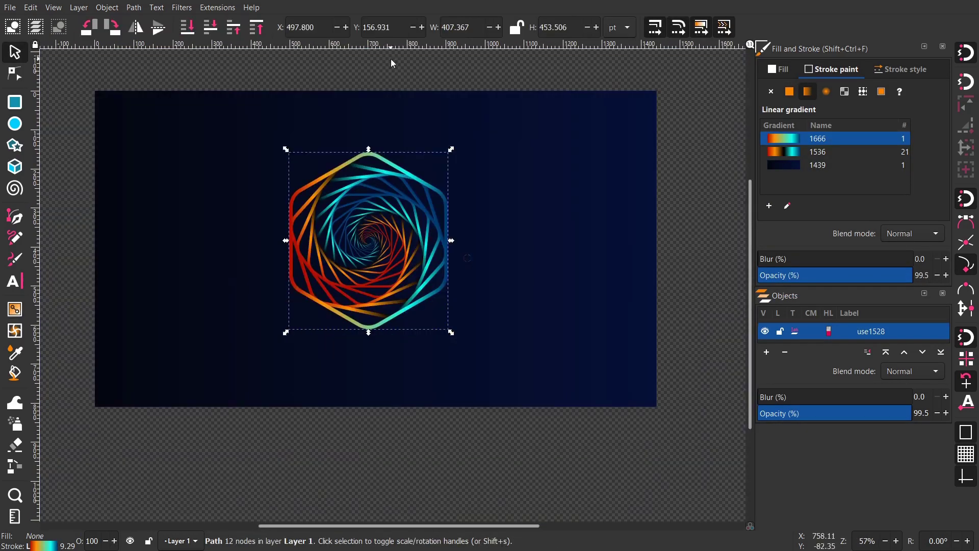
click(417, 71)
Delete the stray small circle to the right of the spiral
click(469, 262)
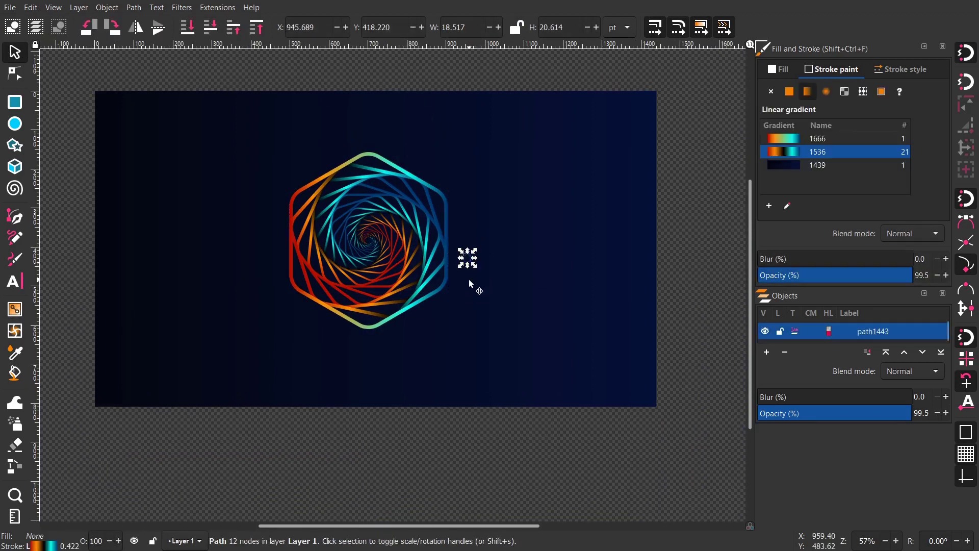
key(Delete)
scroll(438, 321, up, 1)
scroll(439, 321, left, 2)
Rubber-band select all 21 hexagon paths and group them with Ctrl+G
drag(288, 113, 510, 428)
scroll(437, 340, down, 1)
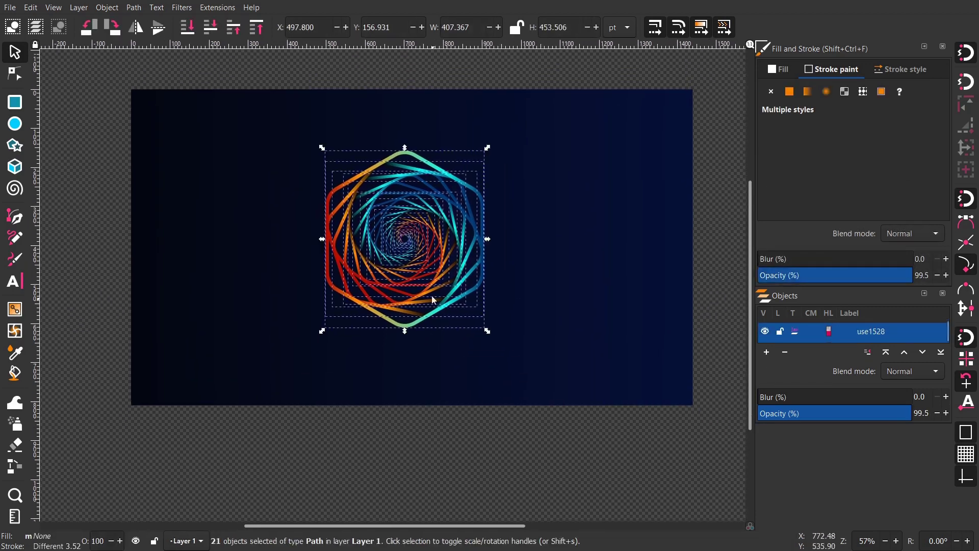
key(ctrl+g)
click(79, 8)
mouse_move(103, 10)
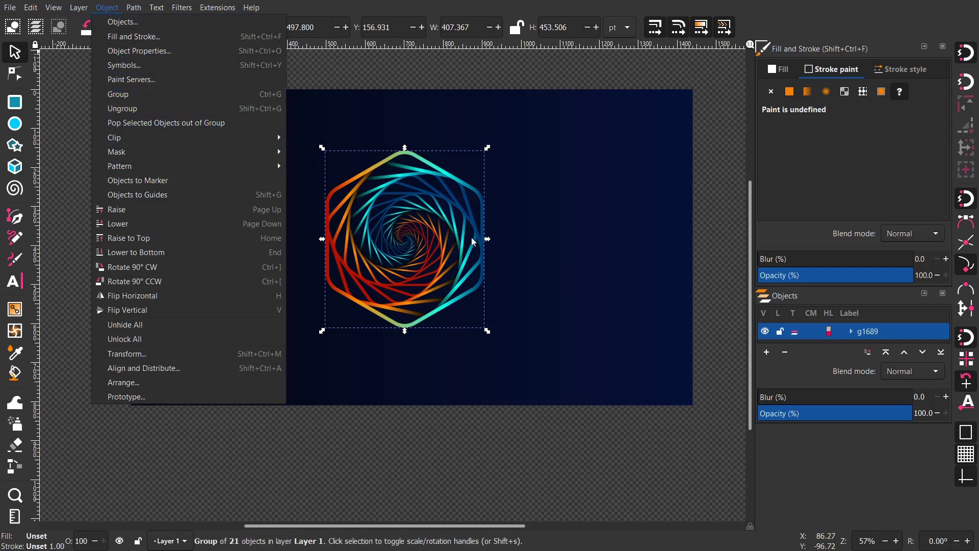
click(548, 268)
scroll(541, 287, up, 2)
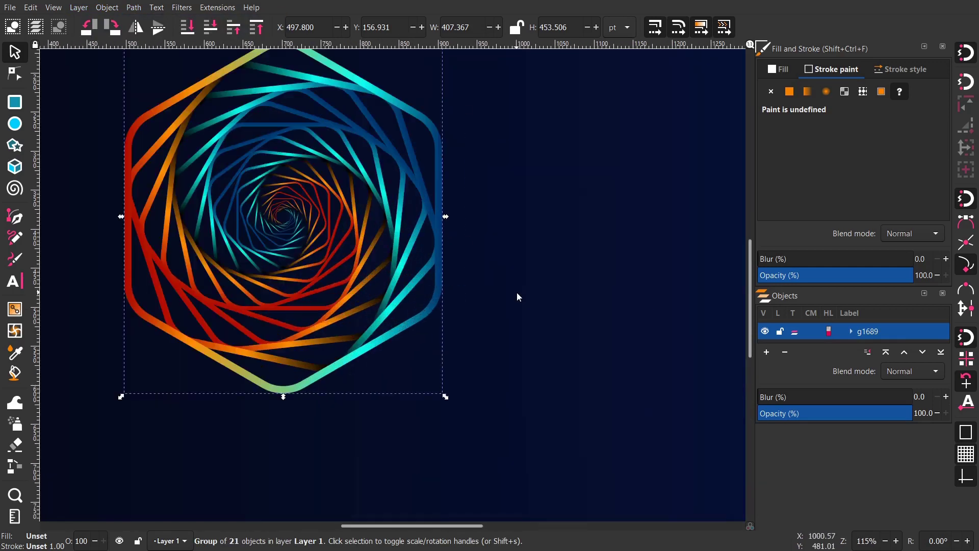
drag(424, 272, 500, 336)
Move the spiral group right and float the Align and Distribute panel beside the artwork
scroll(433, 296, down, 2)
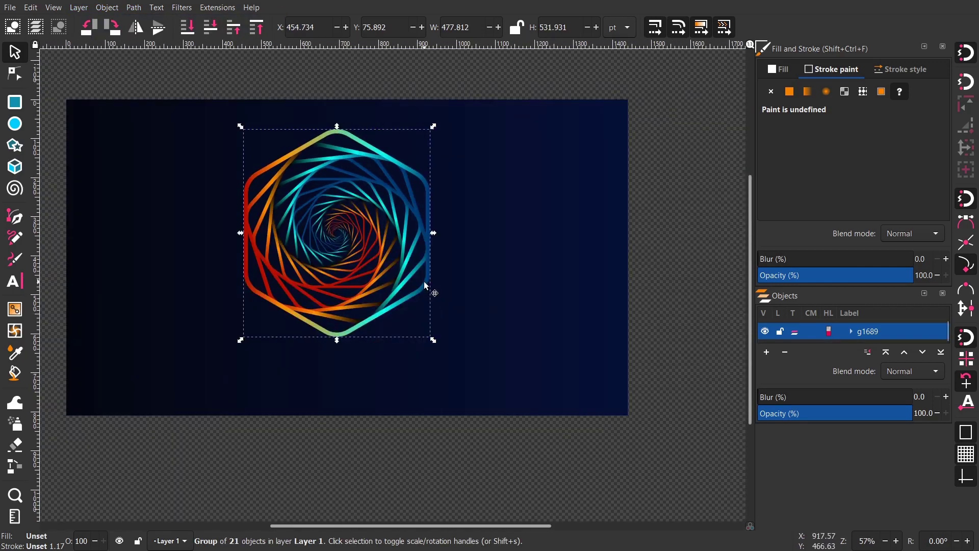
drag(436, 284, 533, 267)
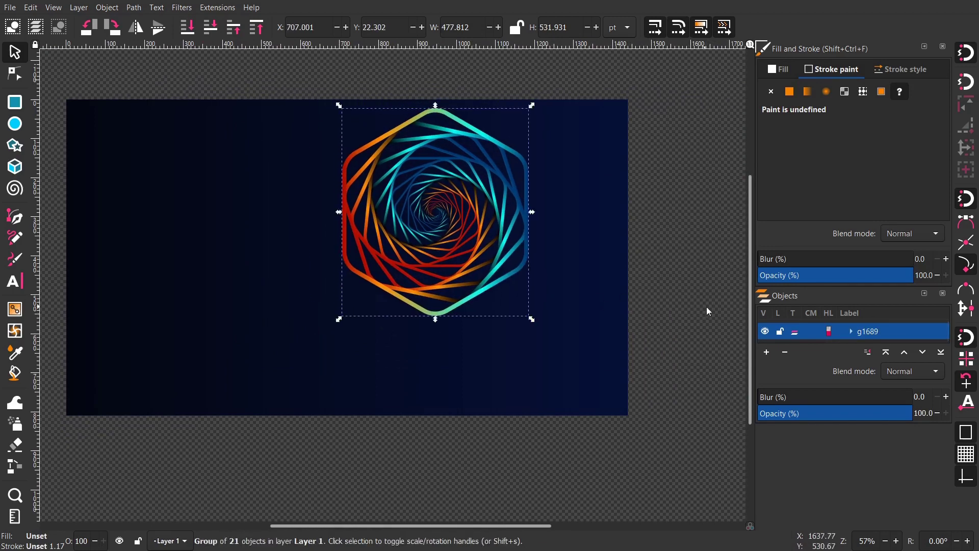
key(shift+ctrl+a)
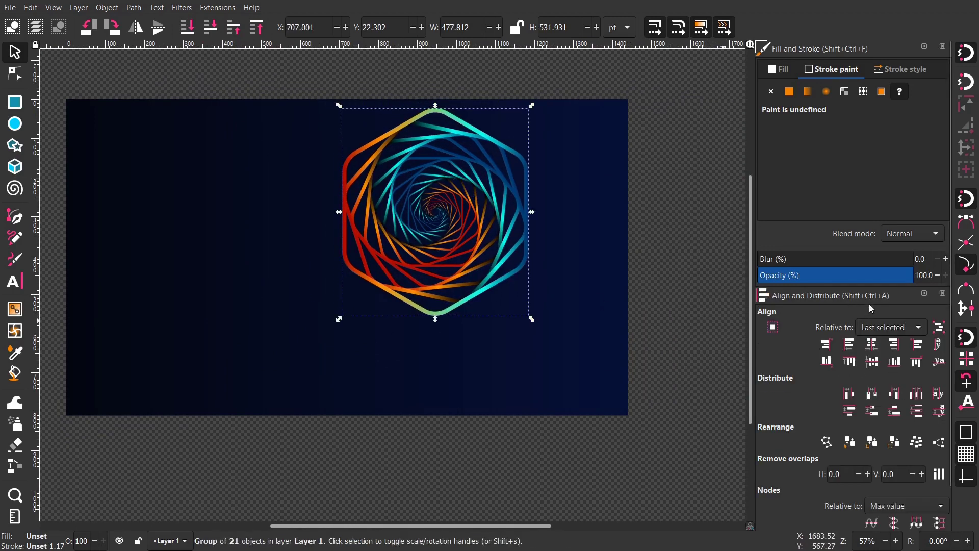
drag(848, 299, 861, 295)
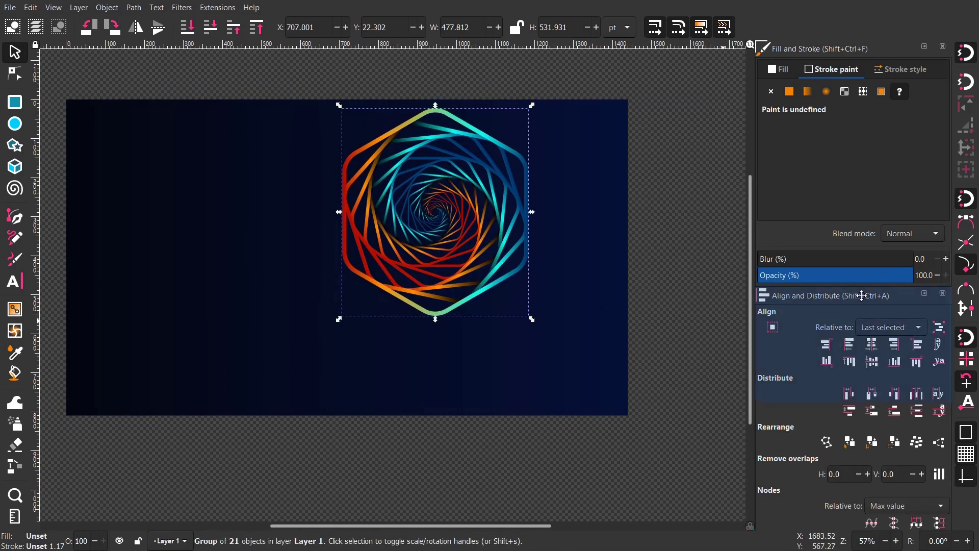
scroll(861, 296, down, 1)
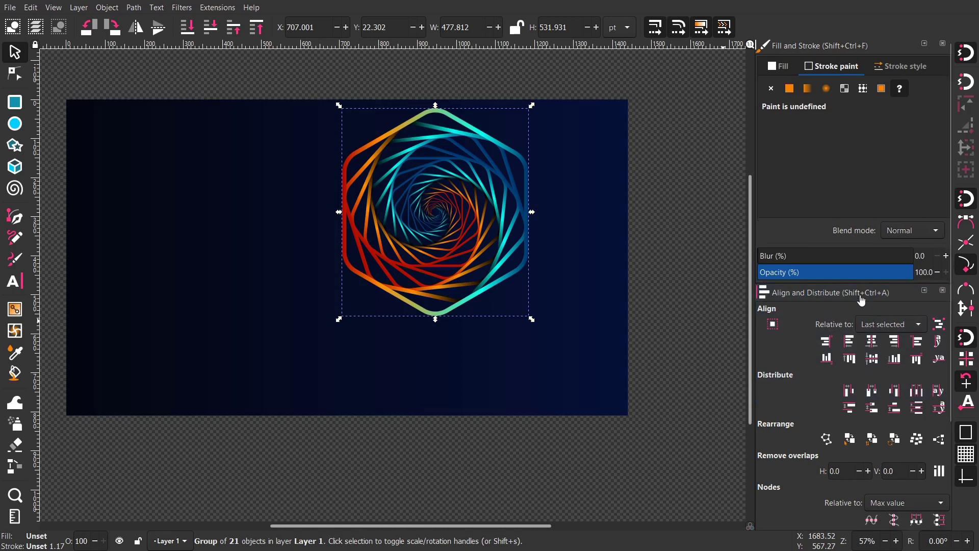
click(925, 290)
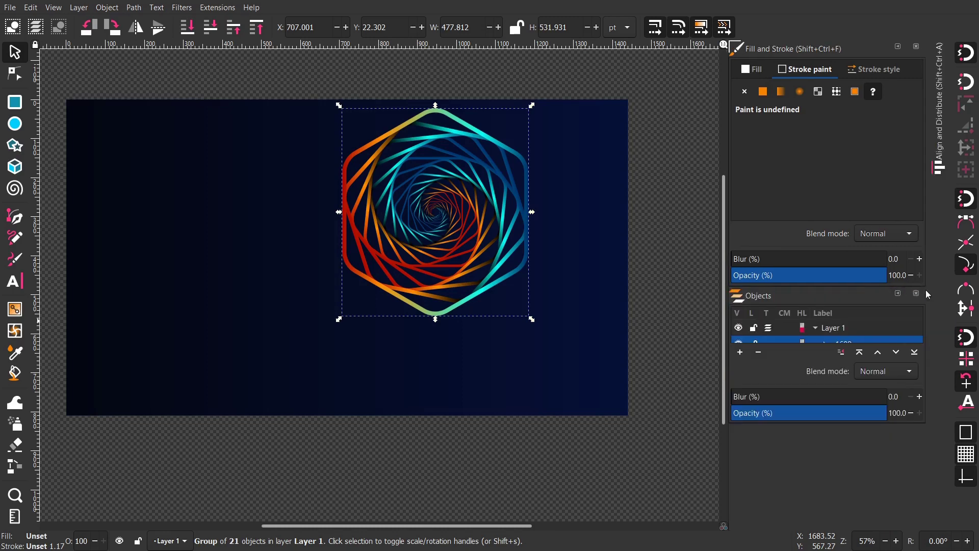
click(937, 116)
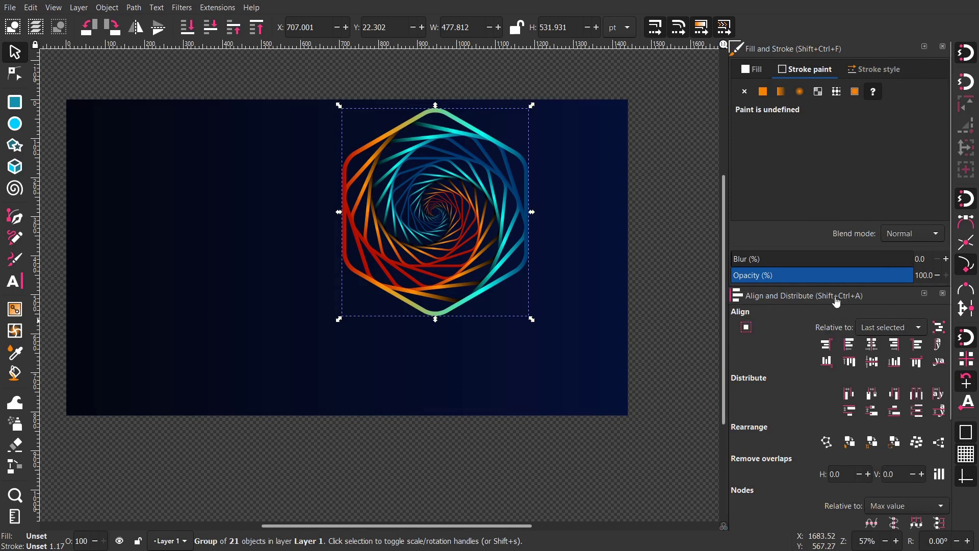
drag(821, 294, 618, 224)
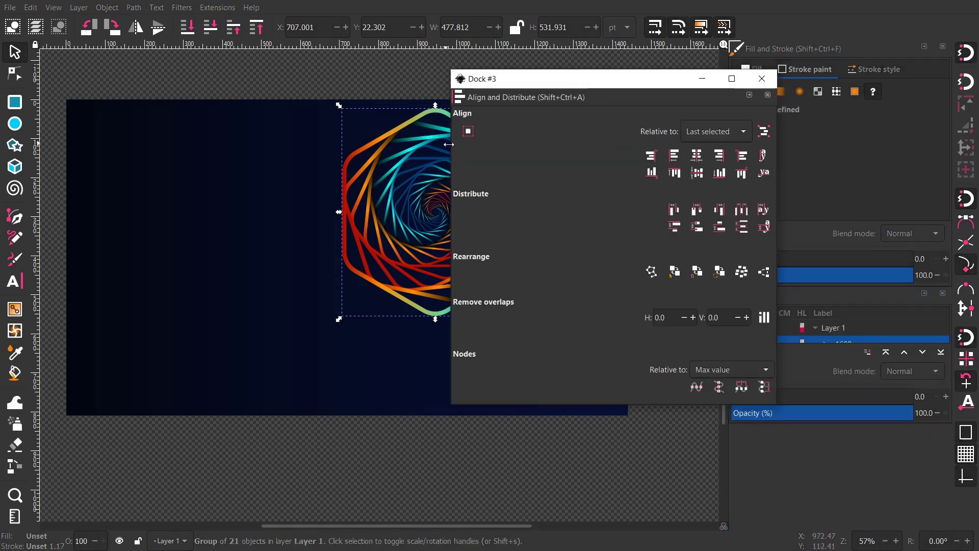
drag(543, 82, 825, 127)
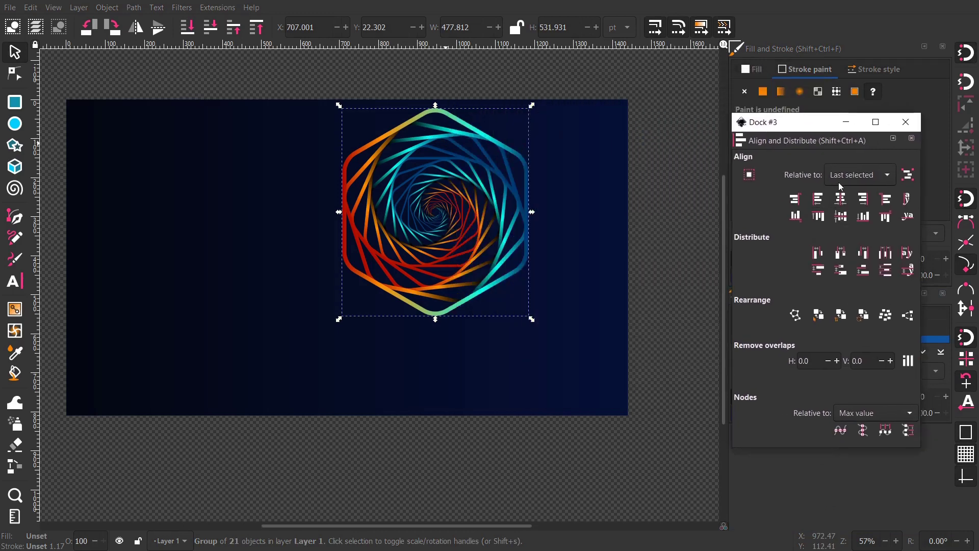
Set alignment relative to Last selected and add the background rectangle to the selection
click(857, 176)
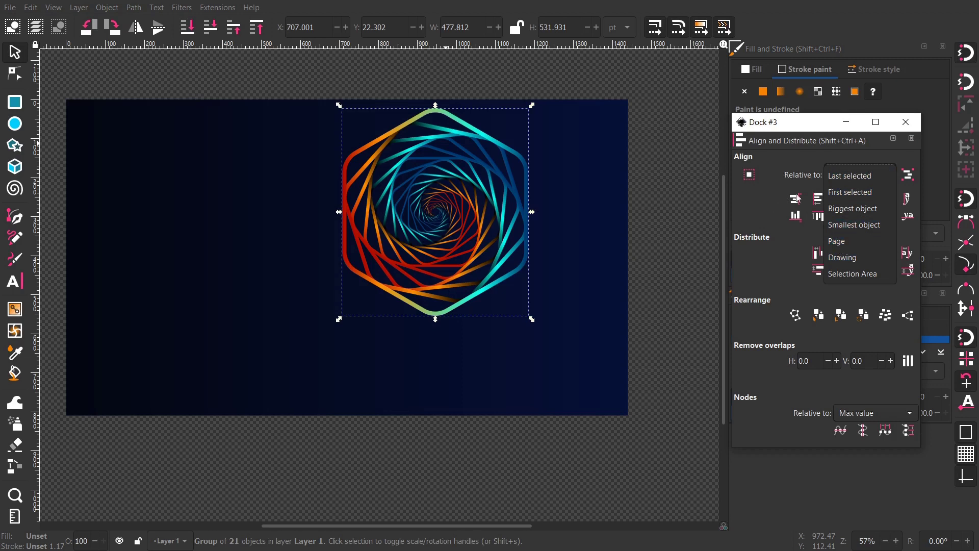
click(847, 176)
shift+click(585, 262)
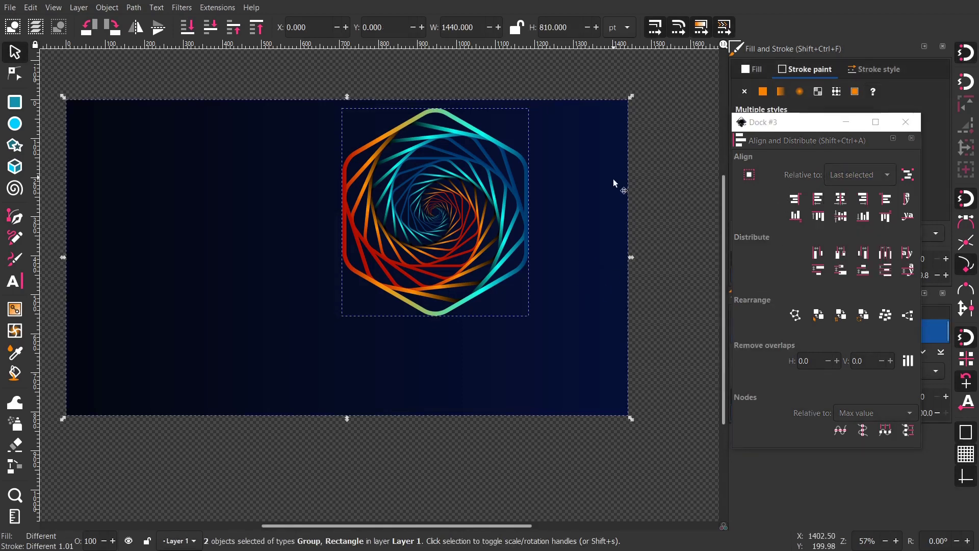
Centre the spiral group on both axes of the background, then dock the Align window
key(Escape)
click(407, 201)
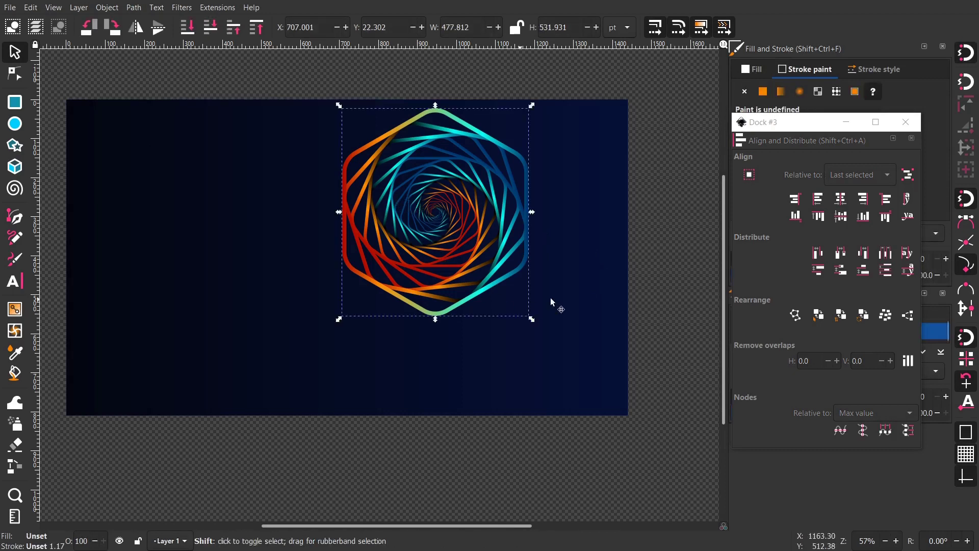
shift+click(584, 263)
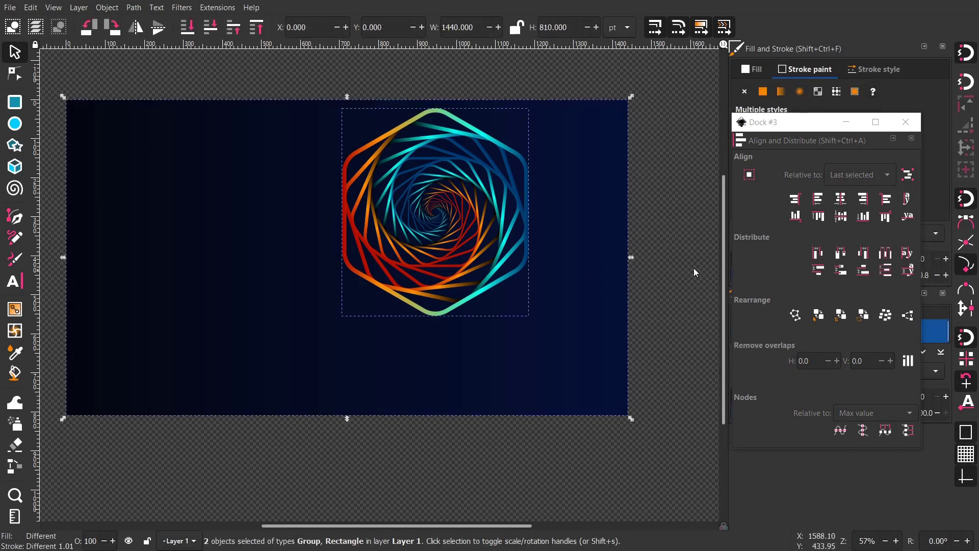
click(840, 201)
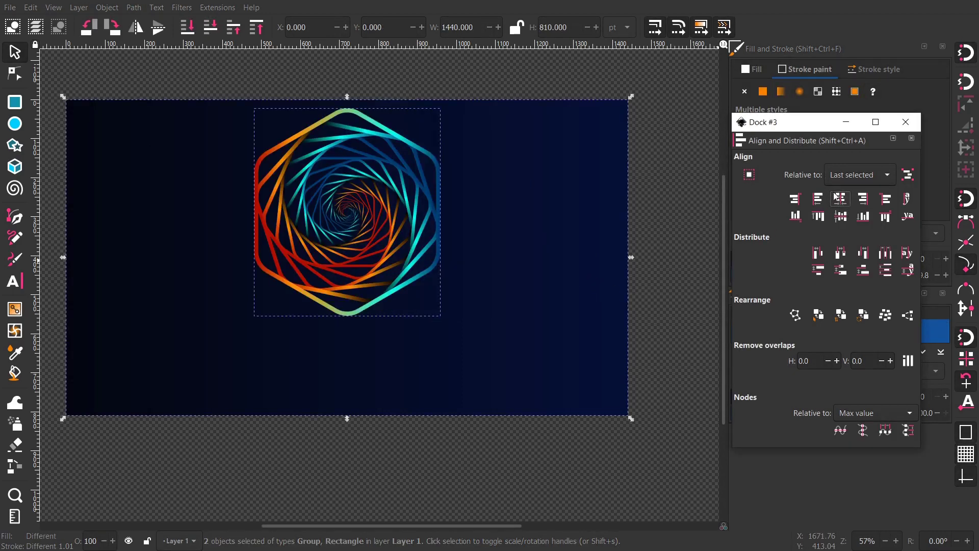
click(841, 217)
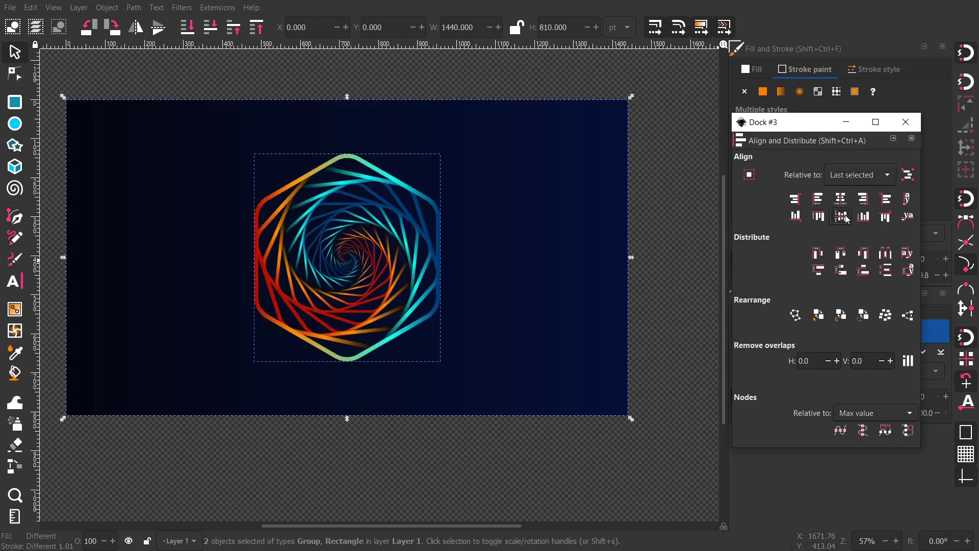
click(893, 140)
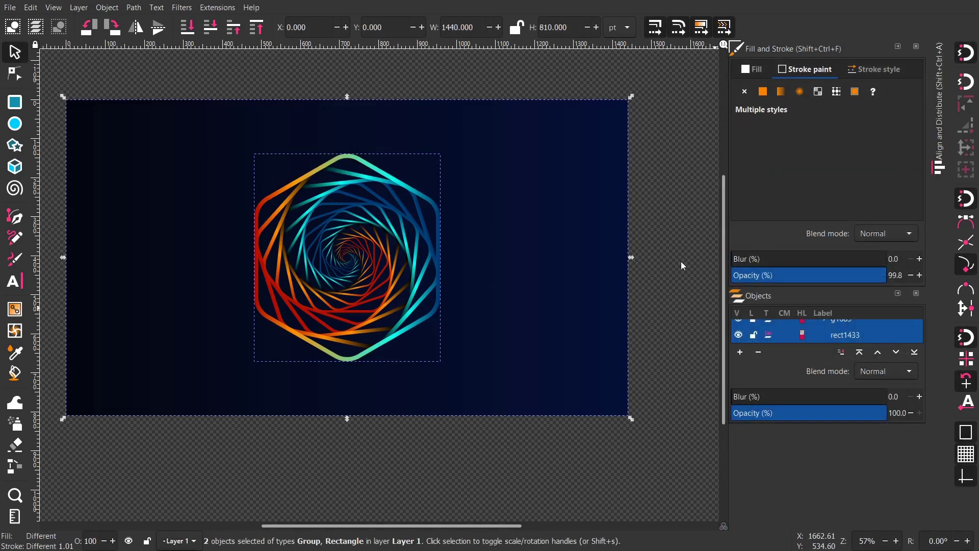